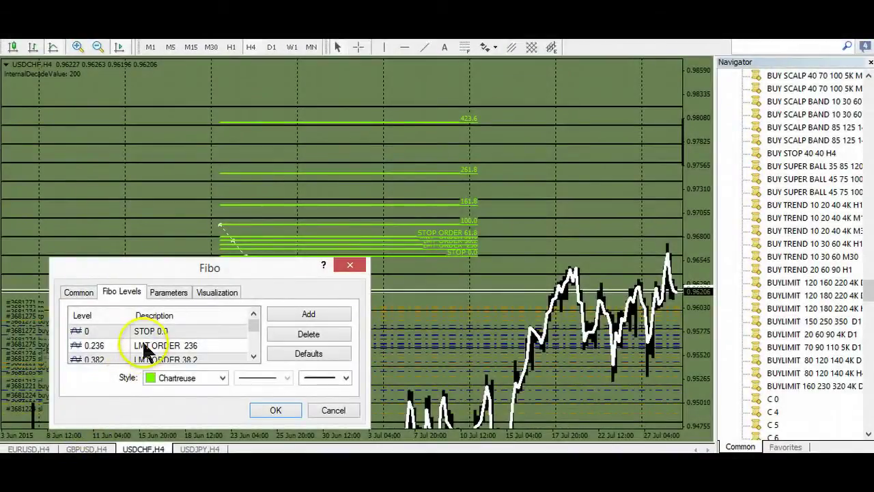
- Check the lower relabelled levels such as STOP ORDER 61.8 and apply the Fibo properties with OK
left_click(253, 357)
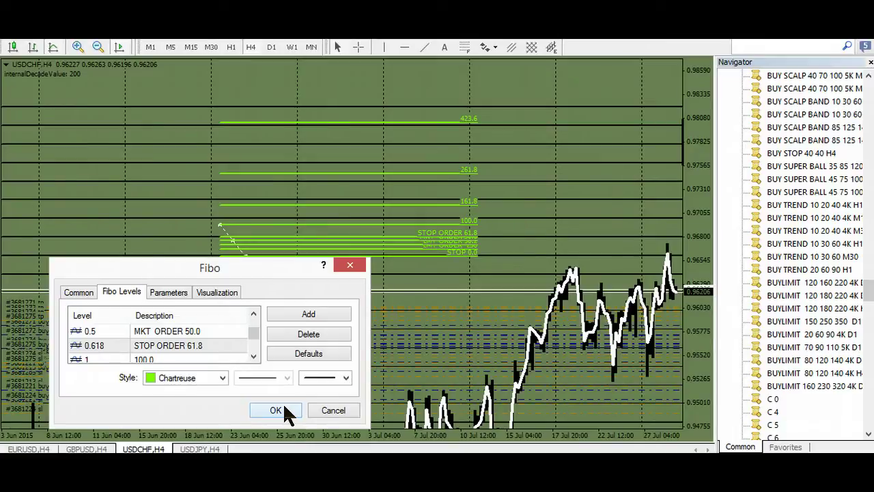
left_click(276, 410)
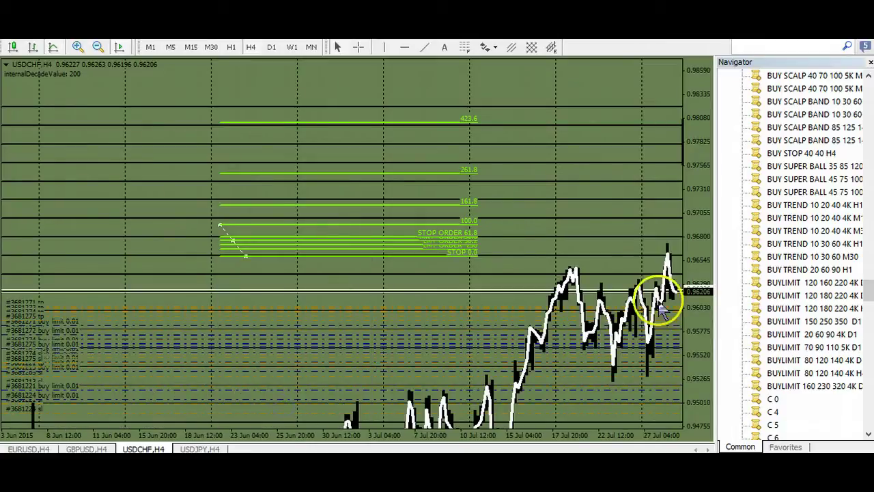
- Open the BUYLIMIT 20 60 90 4K D1 script's source in MetaEditor via Modify
right_click(784, 336)
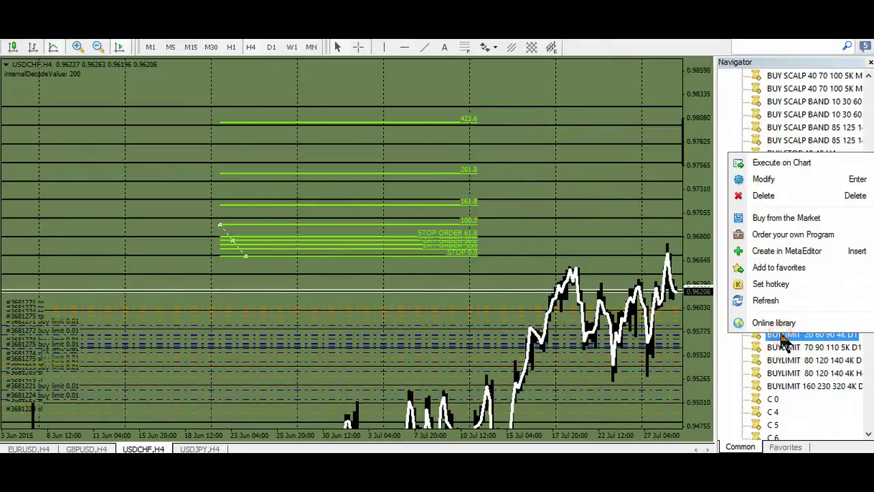
left_click(769, 183)
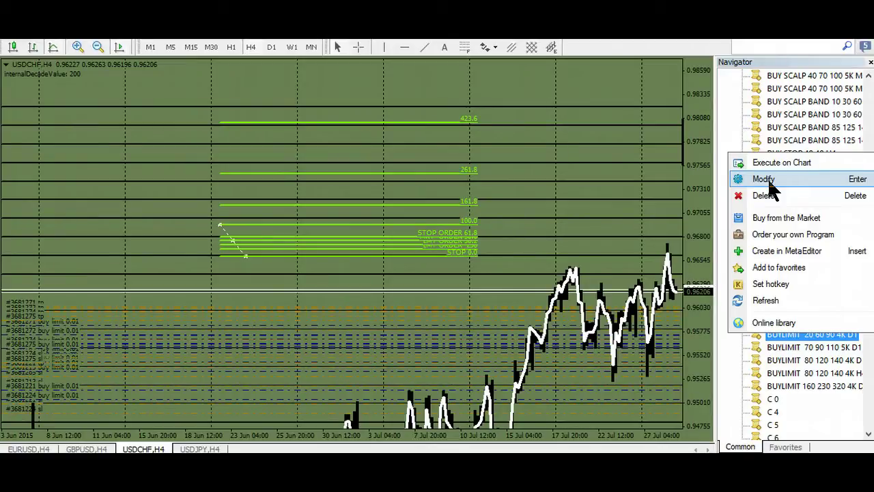
left_click(763, 179)
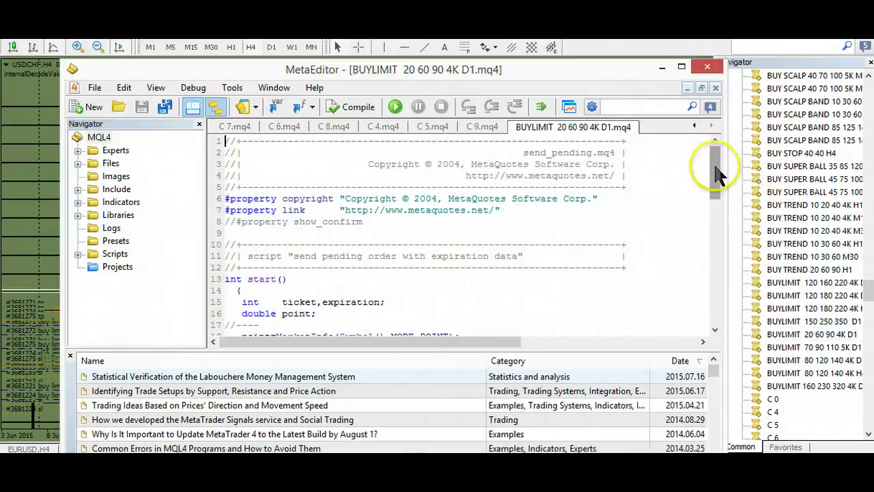
left_click_drag(716, 166, 722, 221)
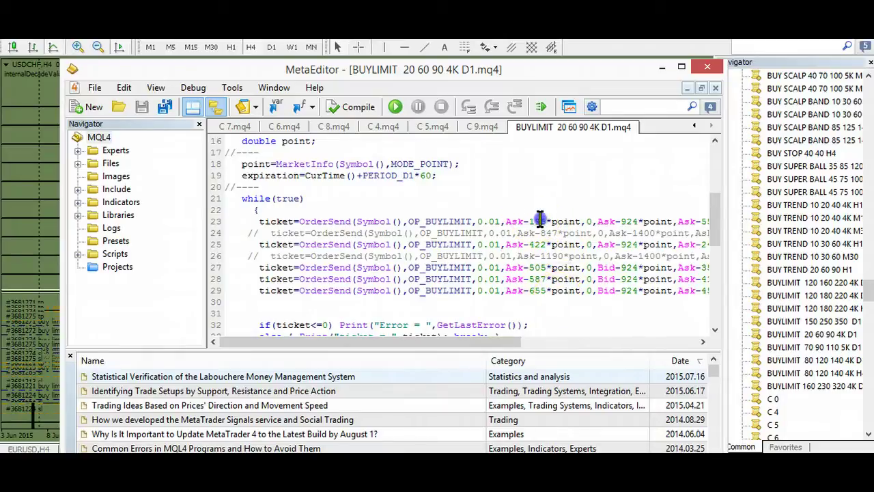
- Comment out the Ask-195 OrderSend on line 23 with // and compile the script
left_click_drag(534, 245, 545, 244)
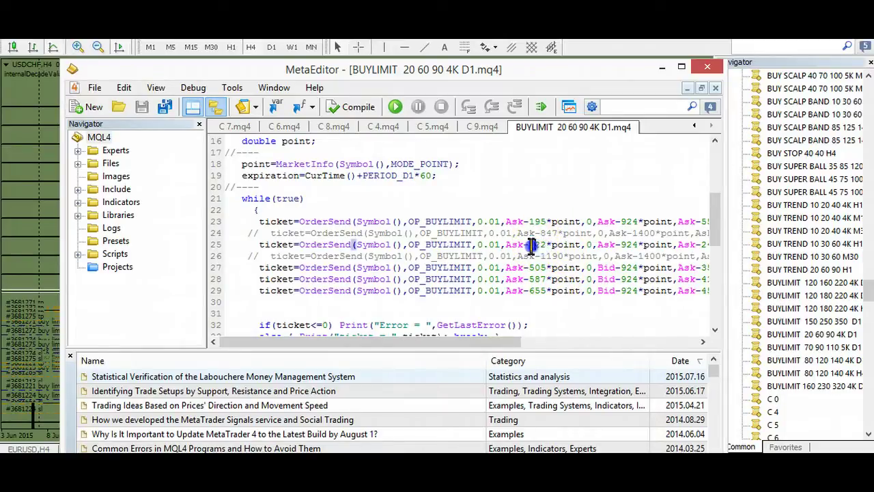
left_click_drag(529, 279, 543, 278)
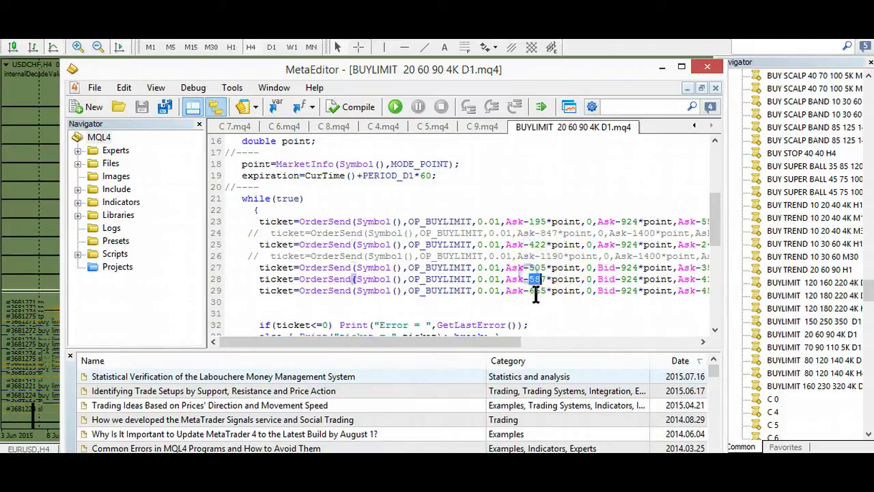
left_click(254, 221)
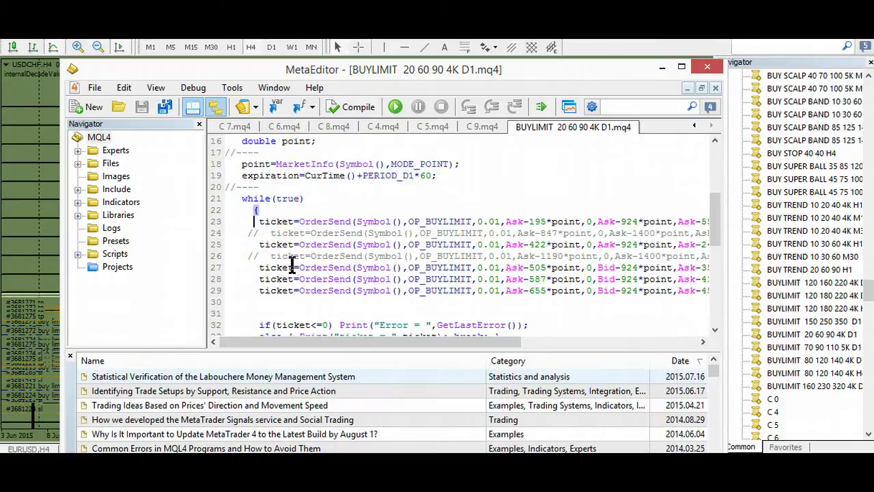
type("//")
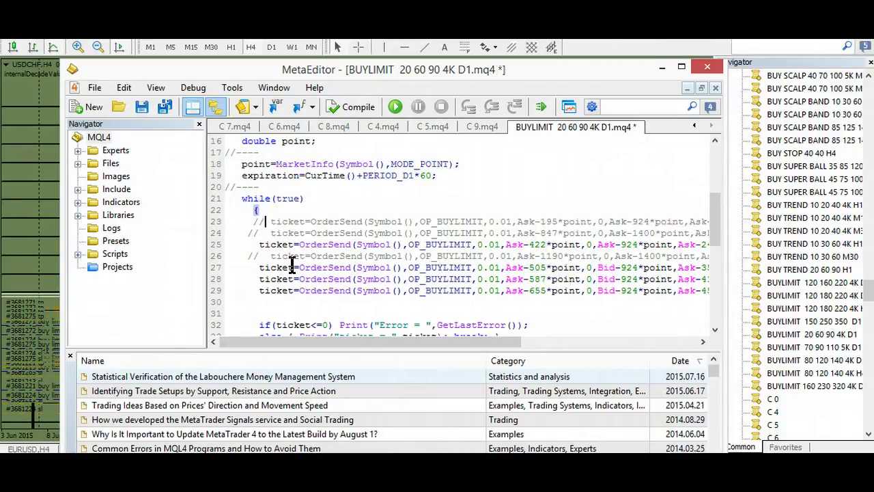
left_click(355, 107)
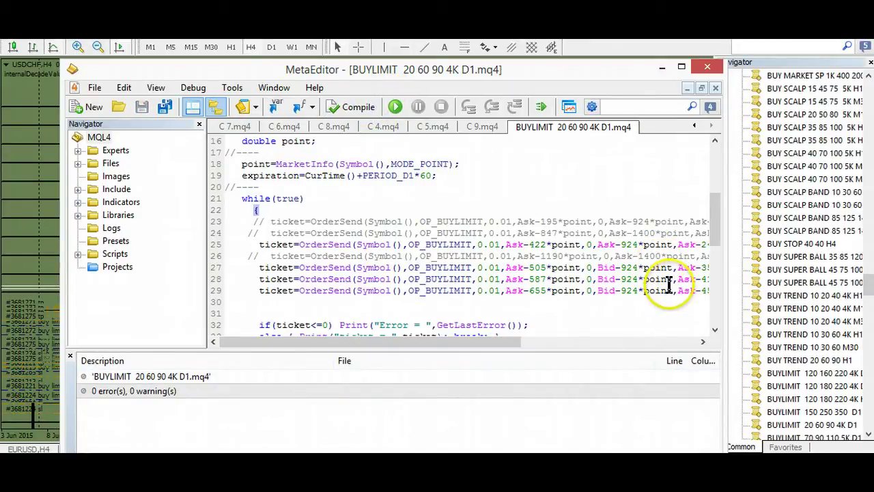
- Review the 422 and 924 Ask/Bid offsets in the BUYLIMIT OrderSend lines
double_click(626, 291)
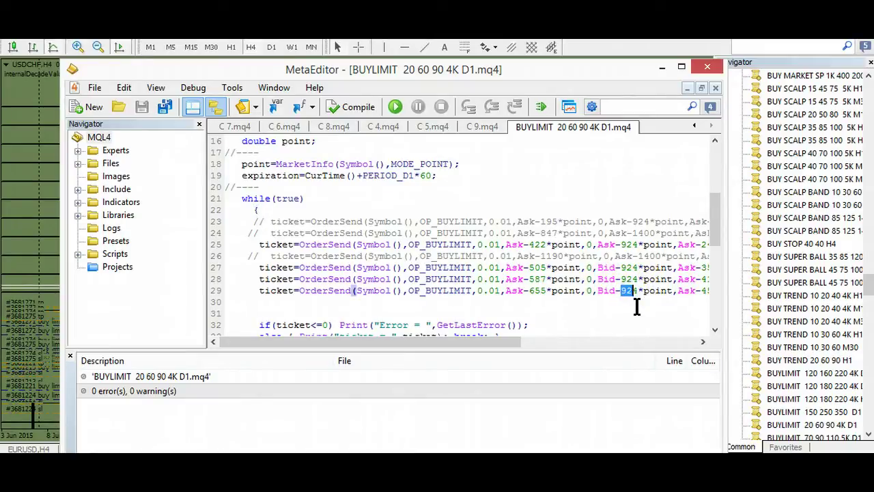
left_click_drag(499, 339, 543, 344)
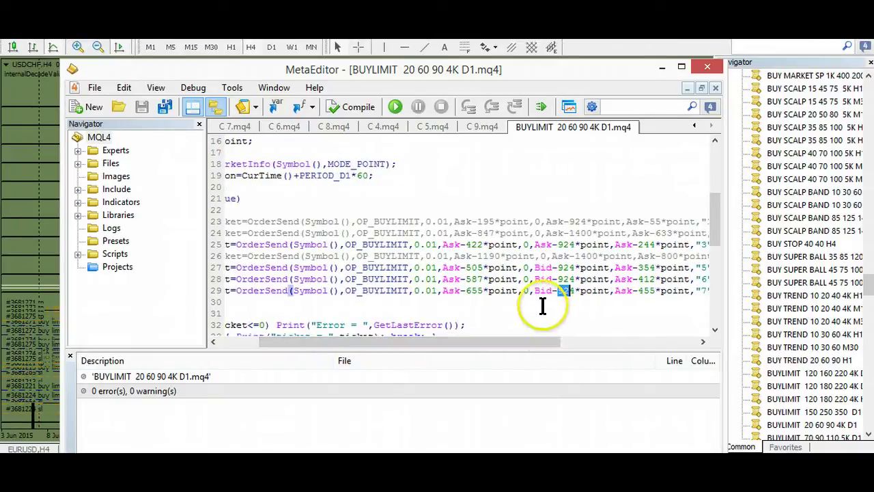
left_click(568, 297)
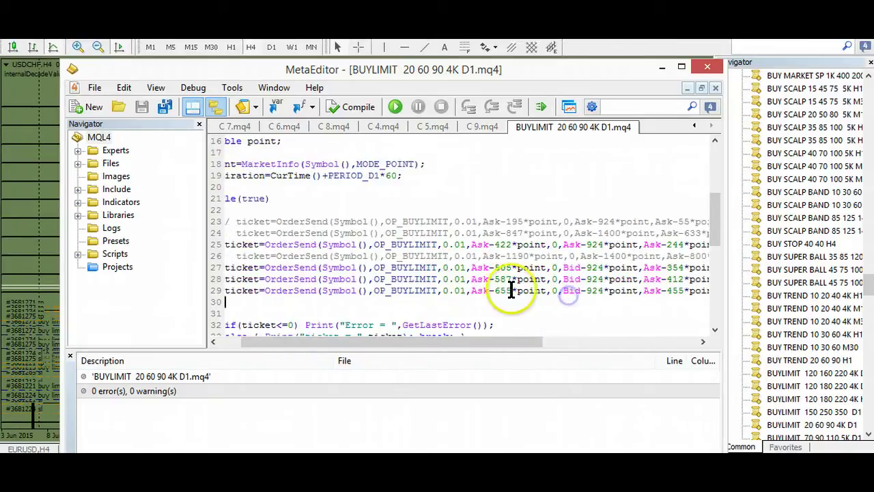
left_click_drag(494, 244, 506, 244)
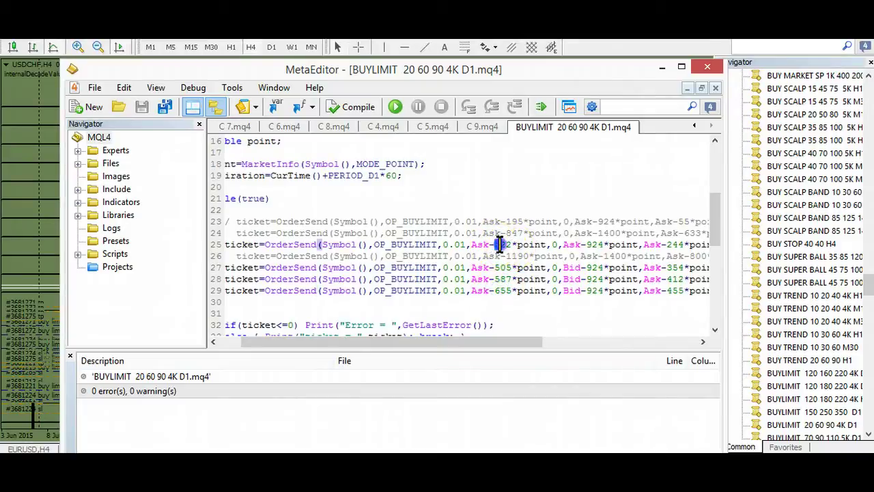
left_click_drag(581, 244, 587, 244)
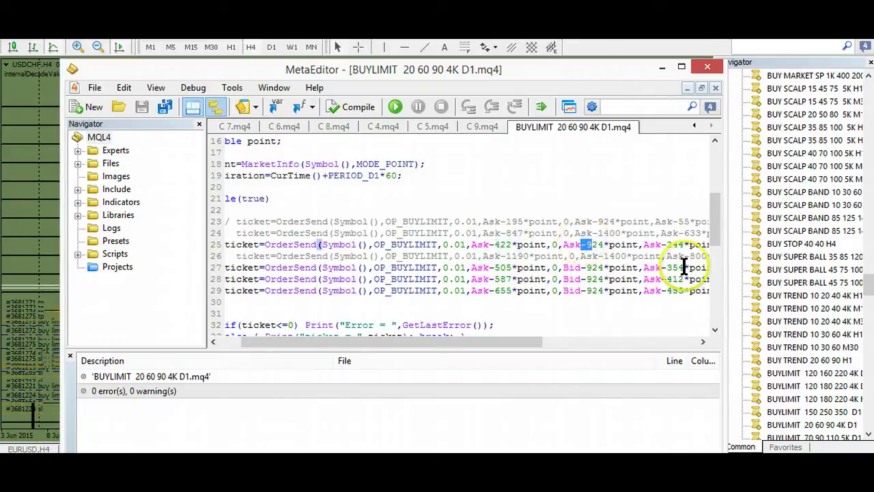
- Inspect the later order lines, then open the BUY SUPER BALL 35 85 120 5K H4 script
mouse_move(498, 346)
left_mouse_down()
mouse_move(643, 346)
mouse_move(509, 350)
left_mouse_up()
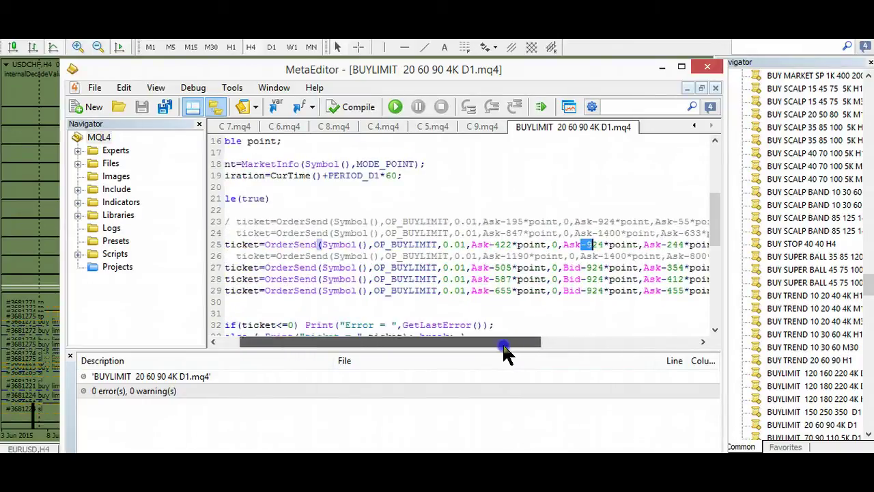
left_click_drag(504, 352, 512, 345)
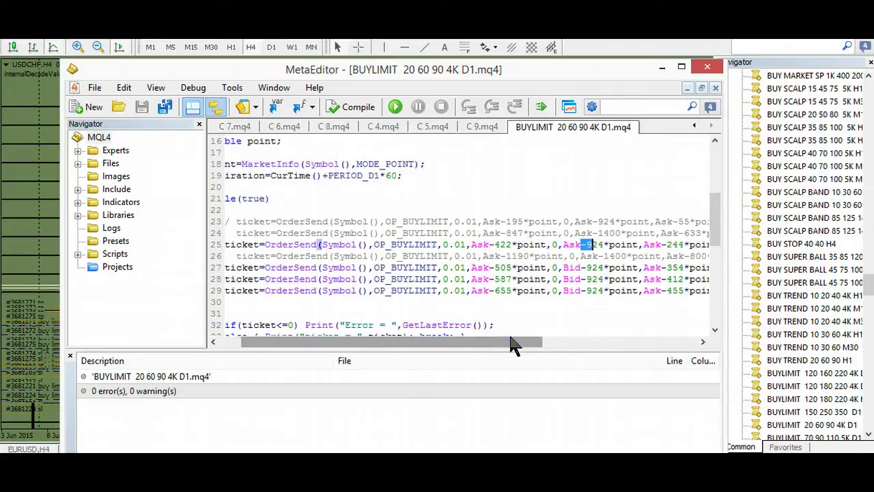
left_click(526, 342)
left_click_drag(526, 347, 508, 345)
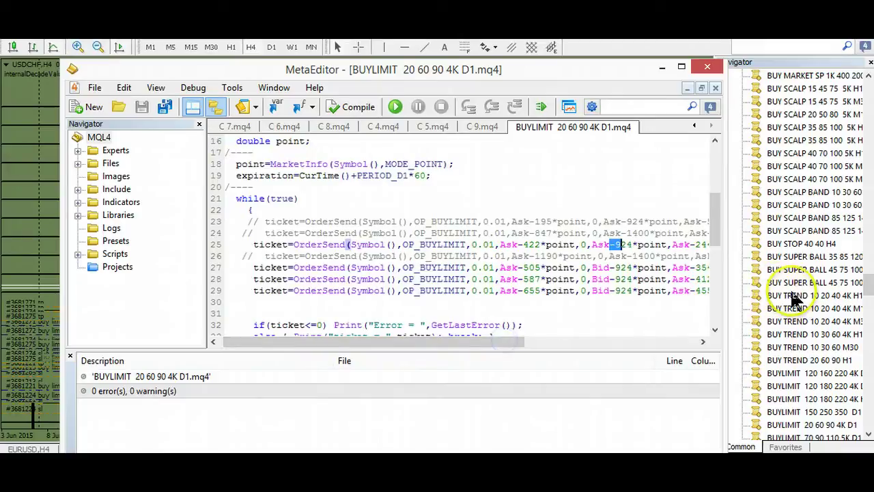
double_click(771, 258)
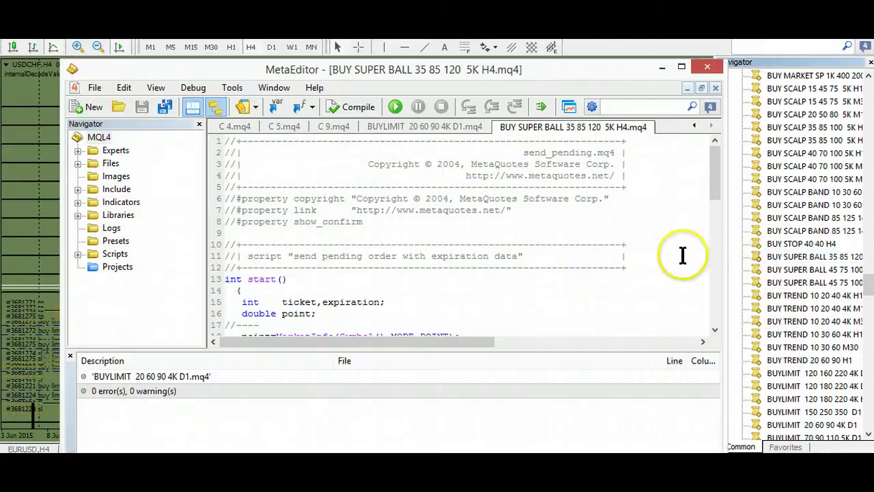
- Inspect the BUY SUPER BALL script's copyright line, OrderSend calls and H4 expiration, then close MetaEditor
left_click(710, 187)
left_click_drag(710, 188, 710, 242)
left_click(495, 212)
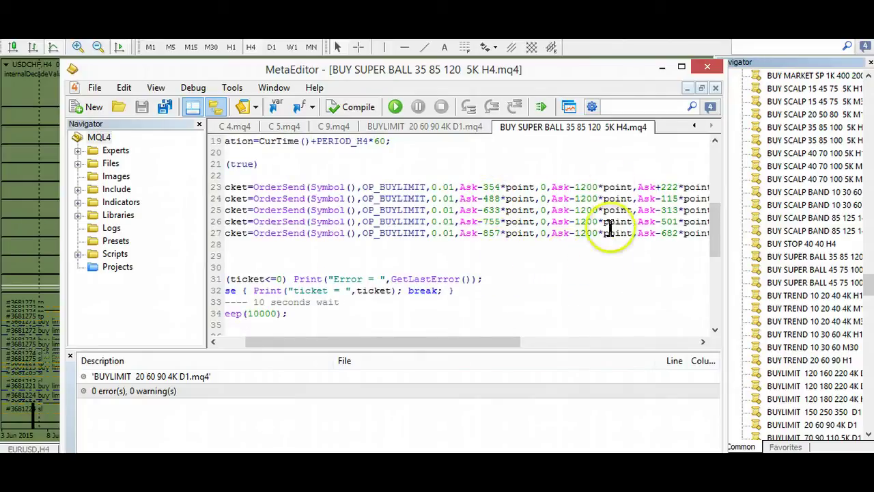
left_click(587, 233)
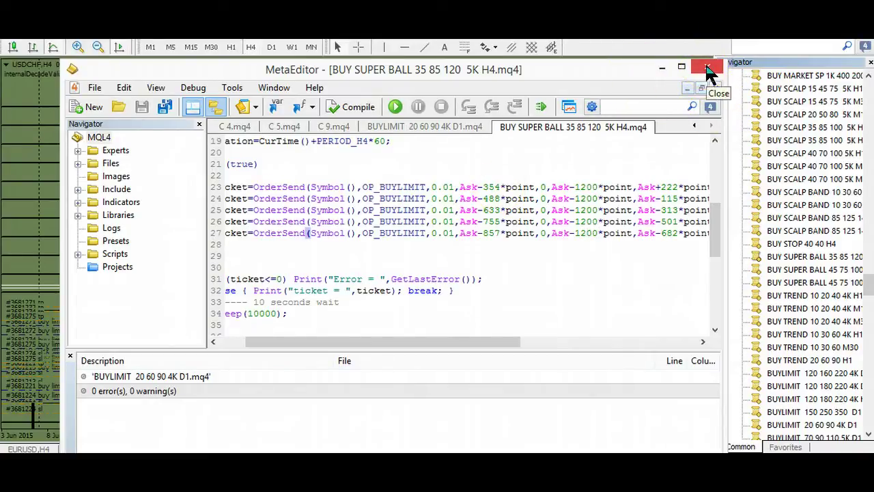
left_click_drag(351, 140, 374, 141)
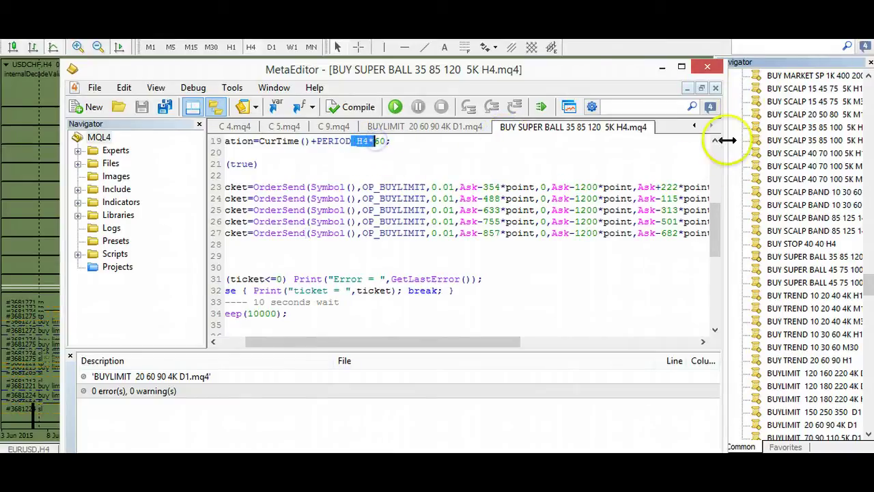
left_click(709, 67)
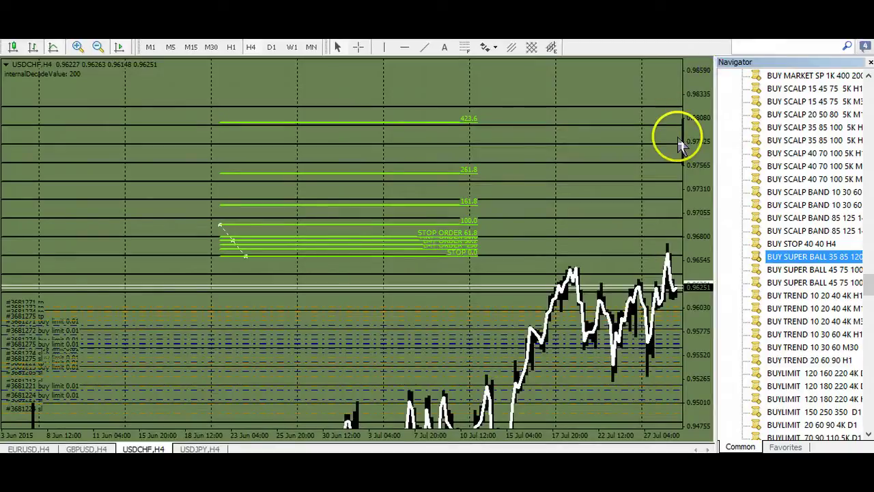
- Rescale the chart and move the whole Fibonacci up and right onto the late-June swing
left_click_drag(685, 167, 675, 142)
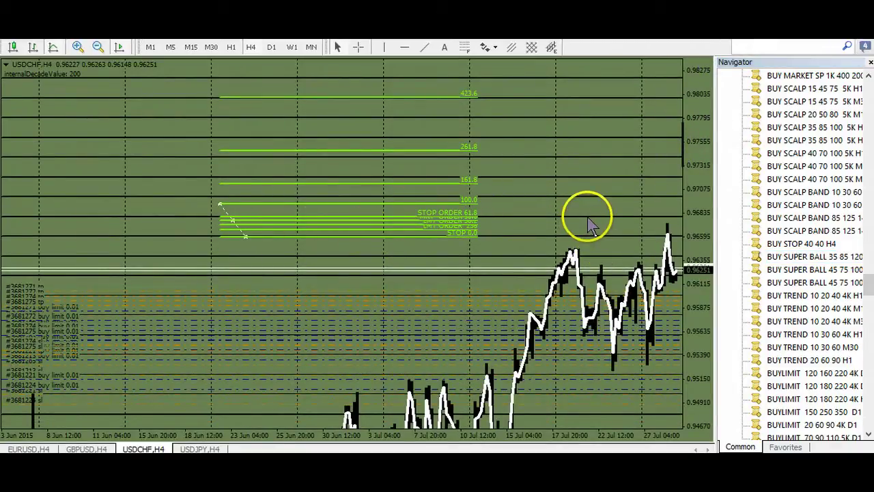
left_click_drag(590, 225, 576, 257)
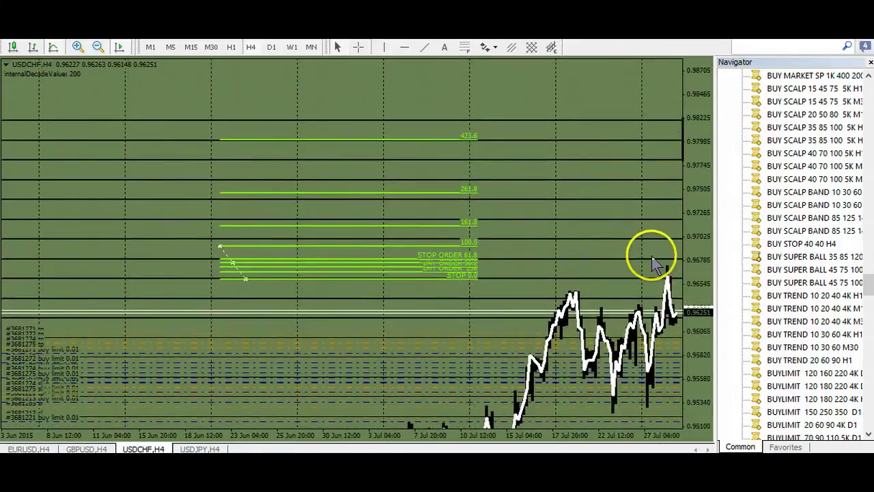
left_click(233, 268)
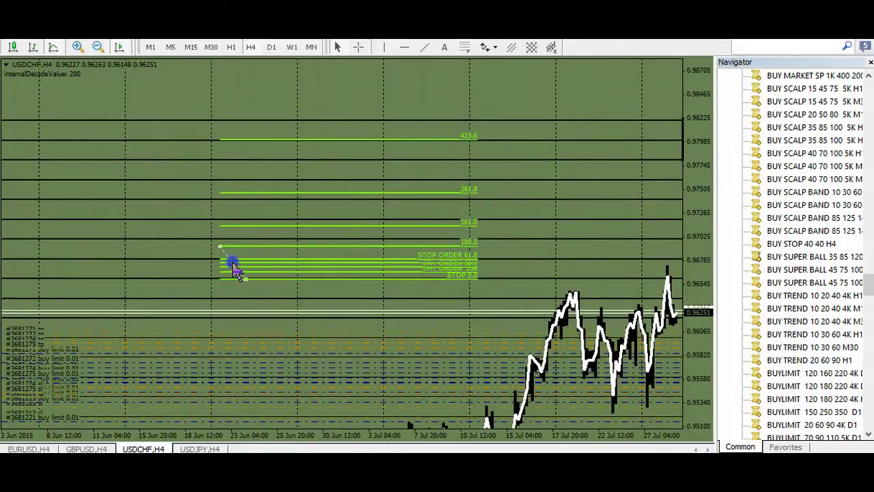
left_click_drag(232, 269, 289, 249)
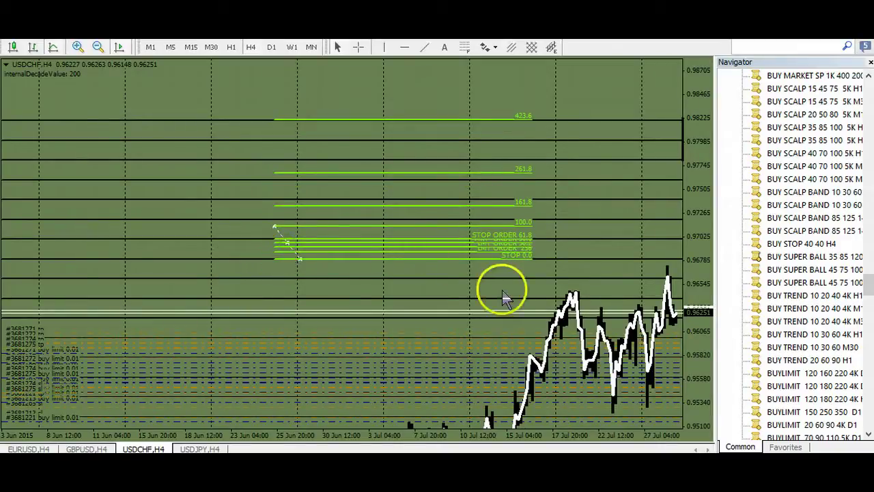
left_click_drag(702, 335, 686, 131)
left_click_drag(549, 253, 442, 333)
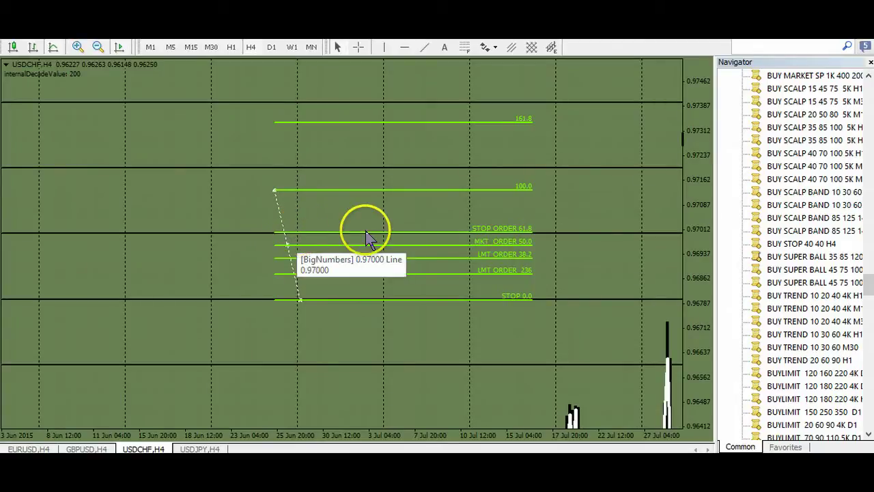
- Fine-tune the STOP 0.0 and 100.0 anchors and rescale so levels spanning 0.968–0.971 show
left_click(301, 297)
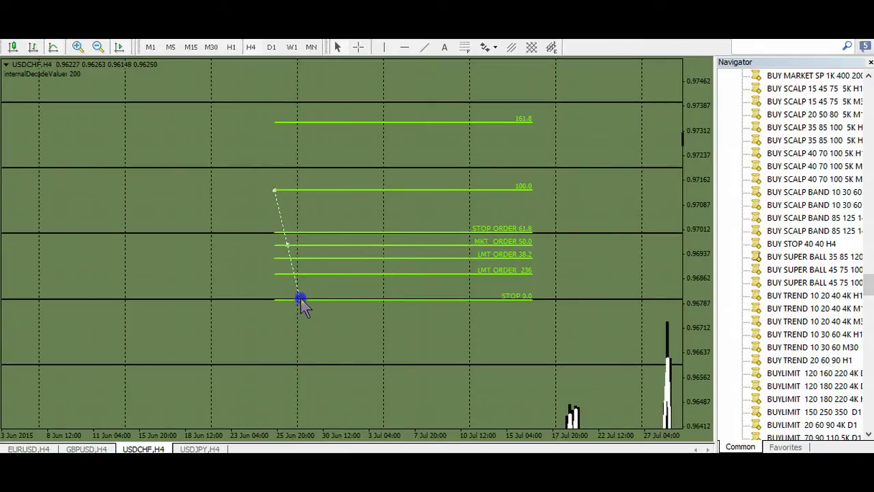
left_click_drag(301, 297, 302, 297)
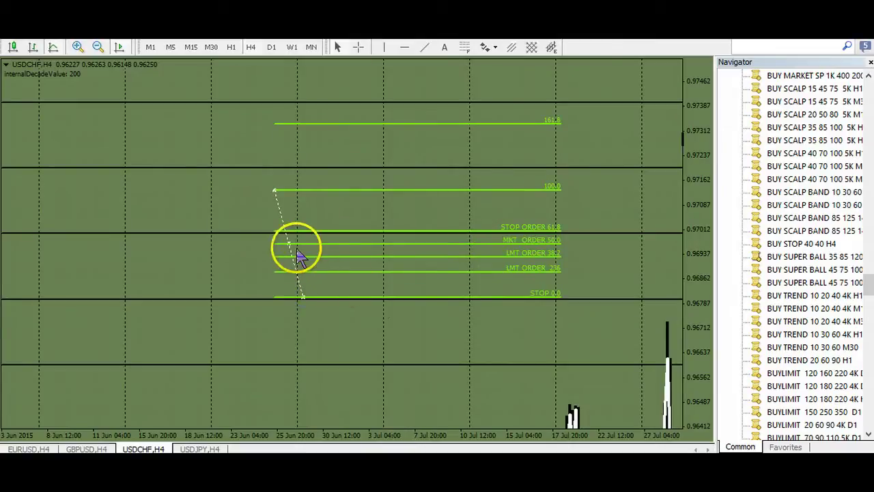
left_click_drag(275, 191, 277, 194)
left_click_drag(699, 253, 698, 261)
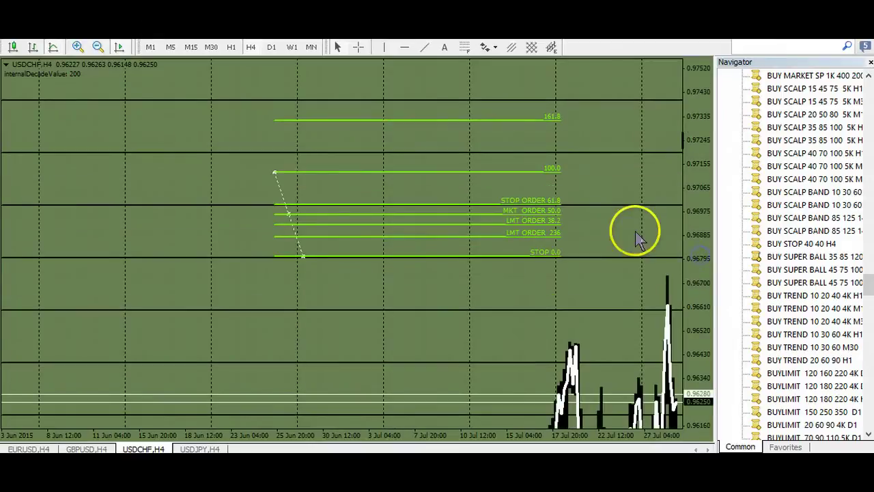
left_click_drag(635, 236, 531, 348)
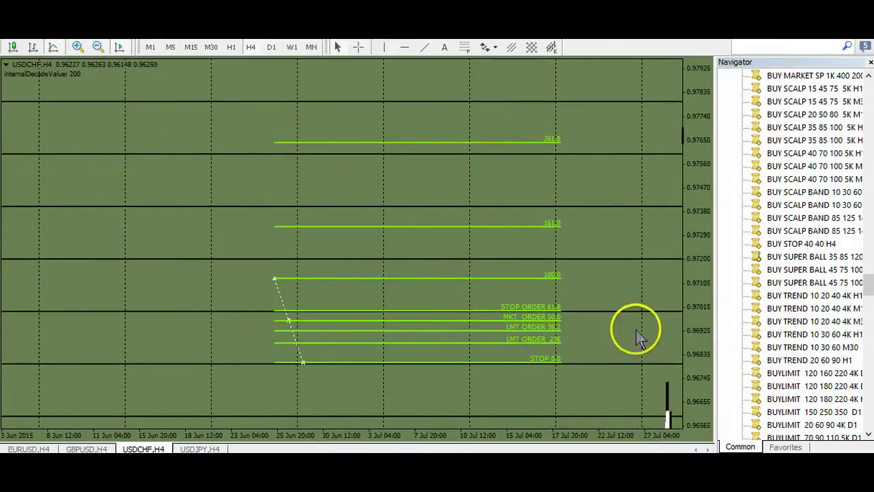
left_click_drag(637, 339, 634, 331)
left_click_drag(681, 277, 629, 321)
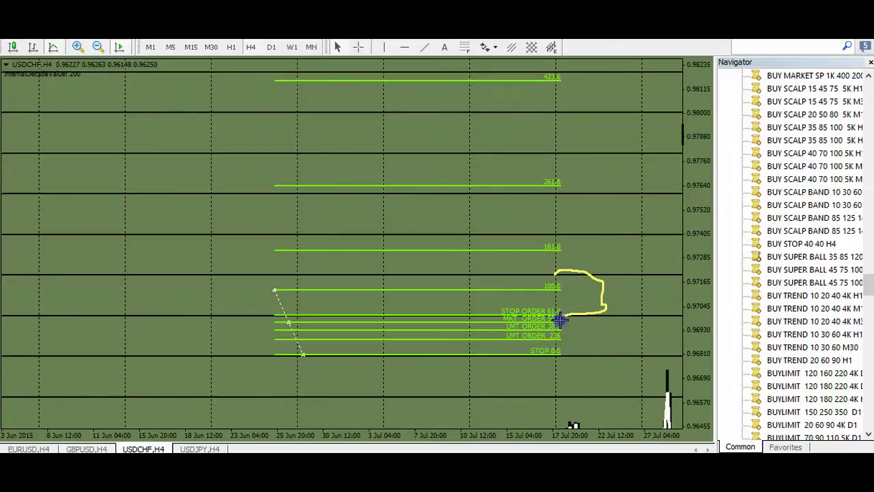
left_click_drag(560, 319, 617, 305)
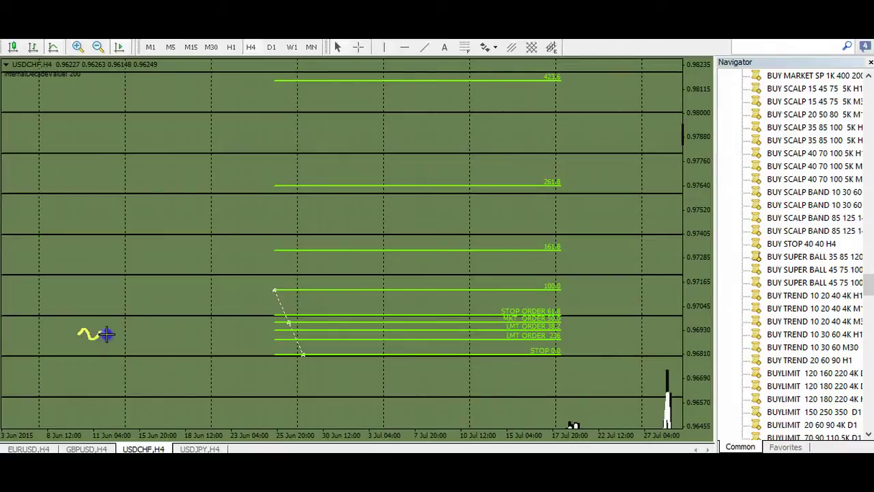
mouse_move(118, 329)
left_mouse_down()
mouse_move(244, 319)
mouse_move(250, 328)
left_mouse_up()
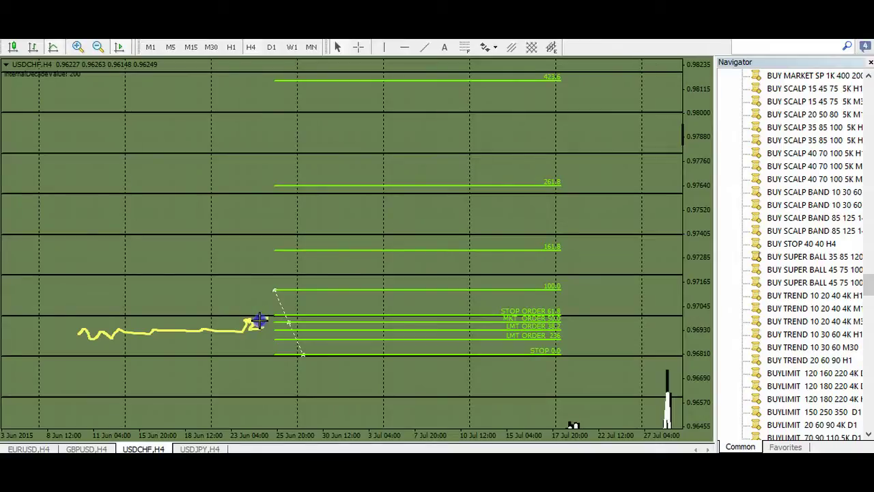
left_click_drag(298, 330, 326, 339)
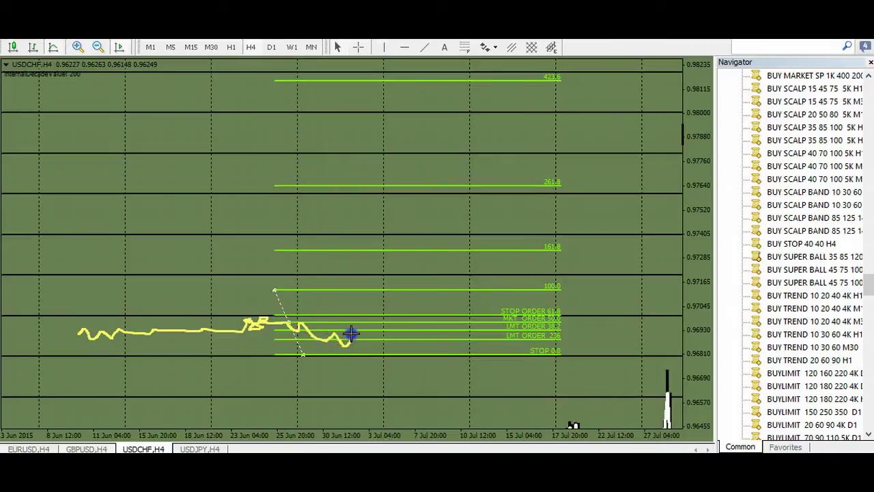
left_click_drag(368, 327, 377, 327)
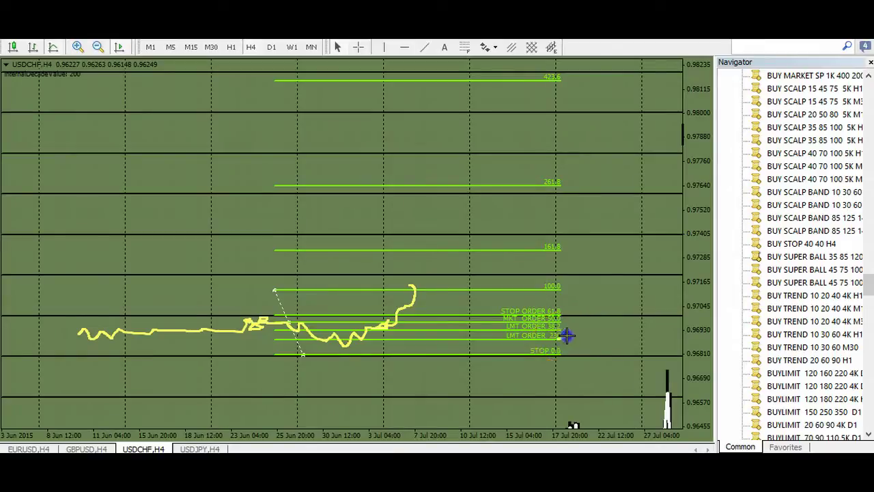
mouse_move(560, 337)
left_mouse_down()
mouse_move(595, 312)
mouse_move(556, 288)
left_mouse_up()
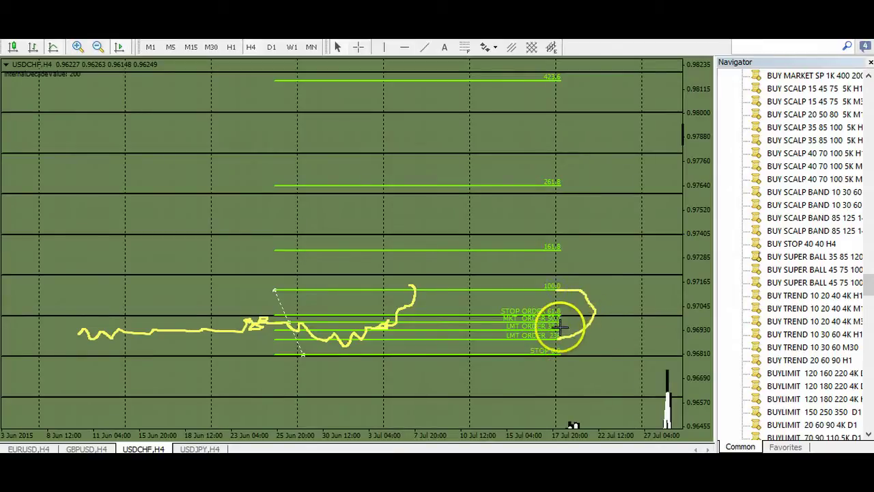
mouse_move(554, 332)
left_mouse_down()
mouse_move(623, 283)
mouse_move(588, 247)
mouse_move(559, 247)
left_mouse_up()
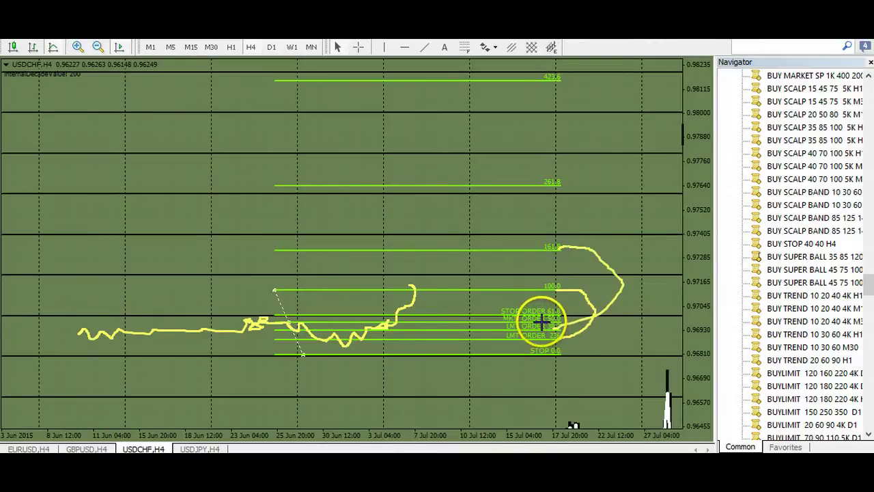
mouse_move(558, 323)
left_mouse_down()
mouse_move(596, 312)
mouse_move(615, 290)
mouse_move(617, 240)
mouse_move(557, 183)
left_mouse_up()
mouse_move(546, 313)
left_mouse_down()
mouse_move(659, 194)
mouse_move(626, 86)
mouse_move(556, 79)
left_mouse_up()
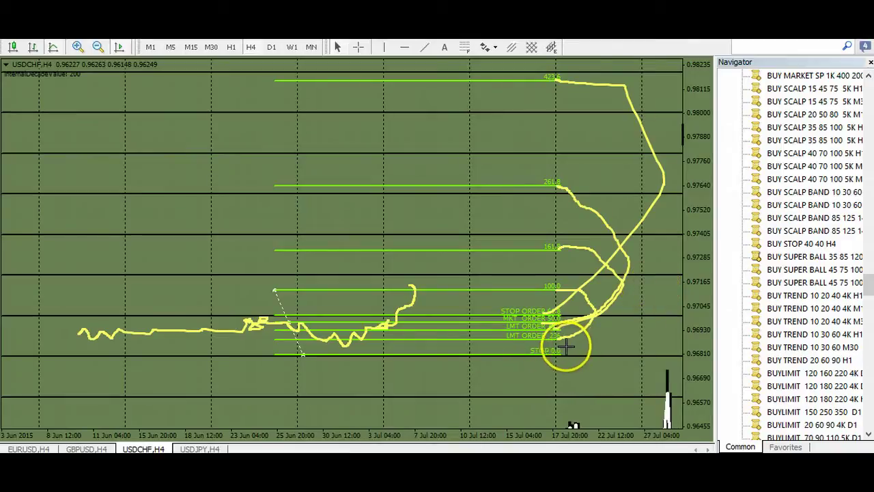
mouse_move(567, 347)
left_mouse_down()
mouse_move(523, 357)
mouse_move(266, 356)
left_mouse_up()
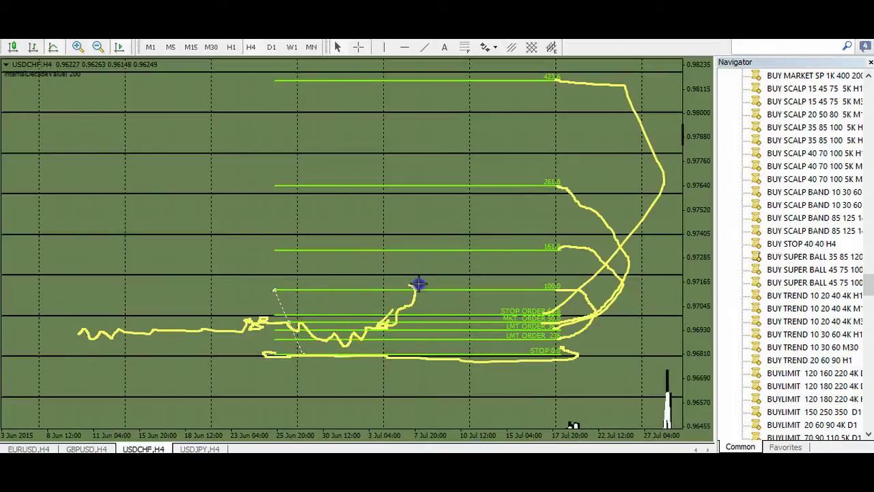
mouse_move(416, 283)
left_mouse_down()
mouse_move(476, 301)
mouse_move(476, 252)
mouse_move(529, 189)
mouse_move(475, 140)
mouse_move(521, 74)
left_mouse_up()
left_click(457, 303)
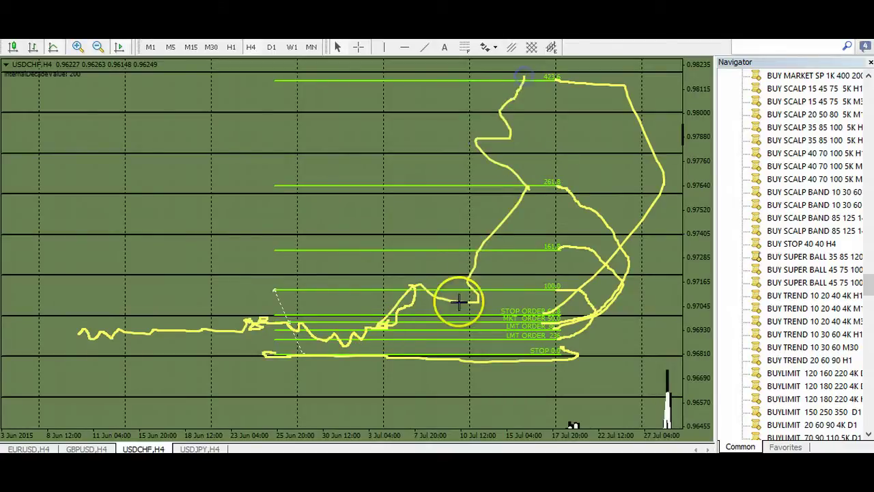
mouse_move(457, 303)
left_mouse_down()
mouse_move(469, 303)
mouse_move(469, 282)
left_mouse_up()
key("Escape")
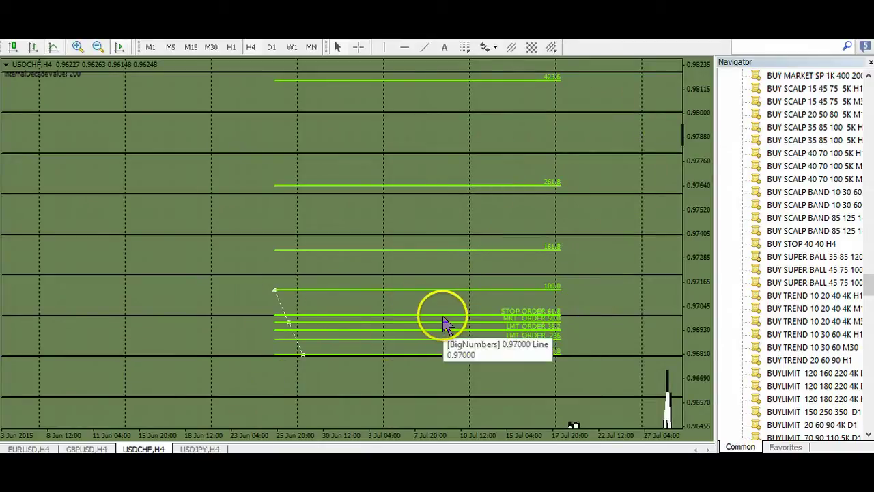
- Pull the upper anchor to the 23 Jun swing and rescale so 0.9675–0.9746 levels and candles fit
left_click(277, 295)
left_click_drag(276, 295, 249, 229)
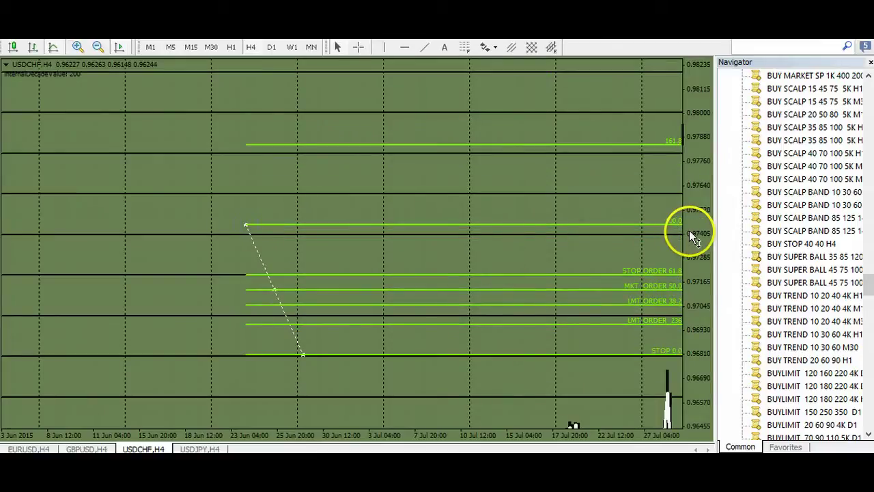
left_click_drag(689, 230, 696, 273)
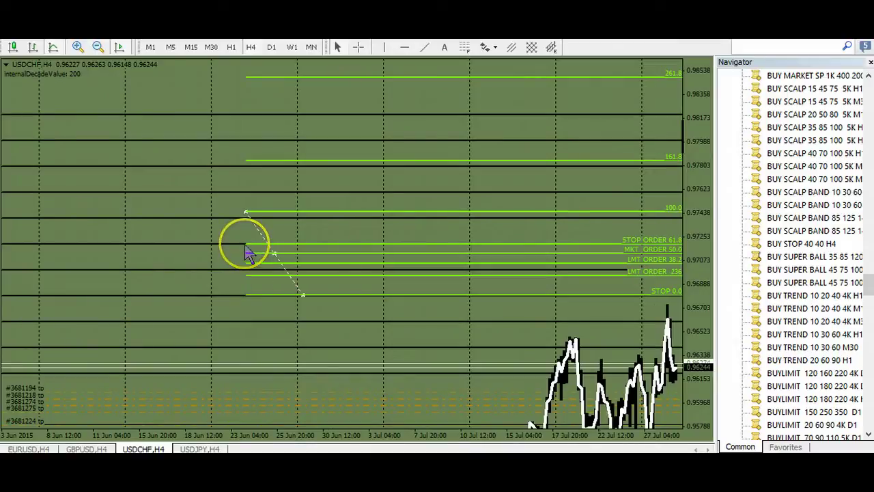
left_click_drag(239, 377, 187, 406)
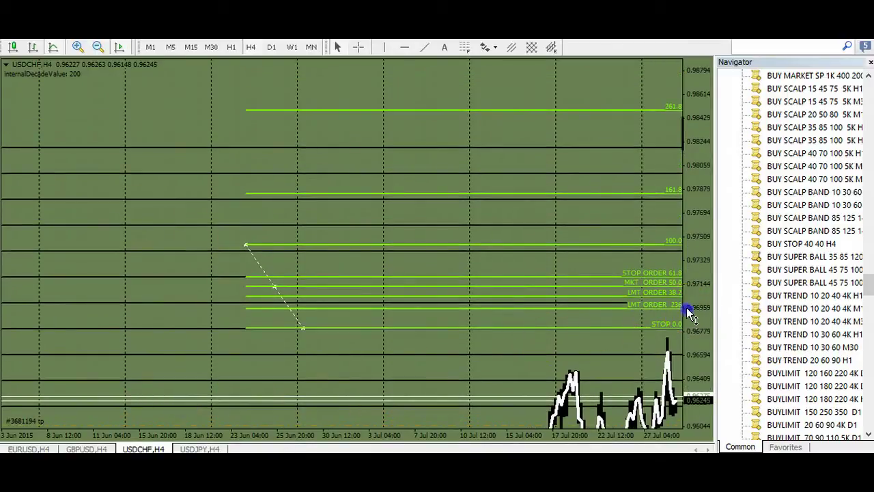
left_click_drag(687, 306, 688, 323)
left_click_drag(111, 299, 52, 343)
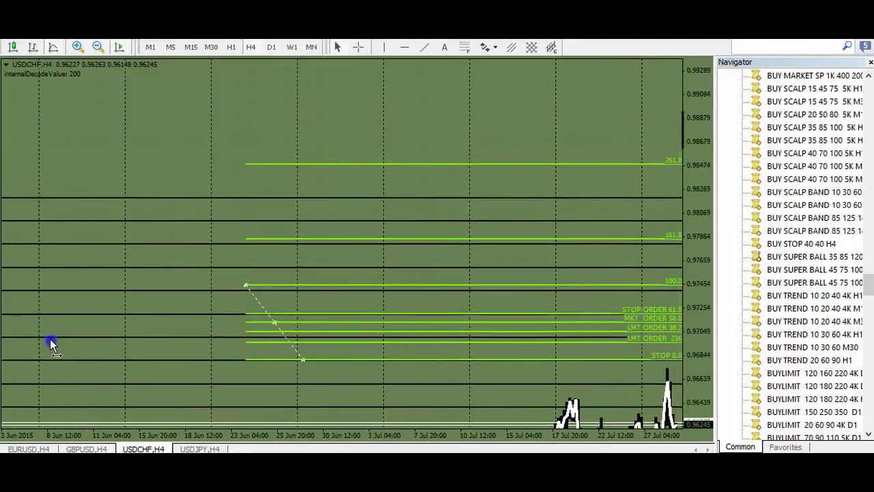
left_click_drag(699, 180, 697, 199)
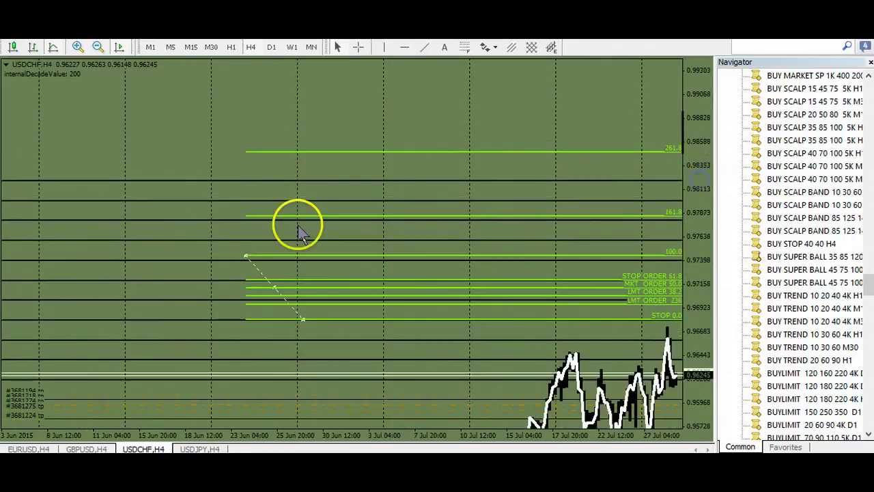
left_click_drag(133, 257, 103, 284)
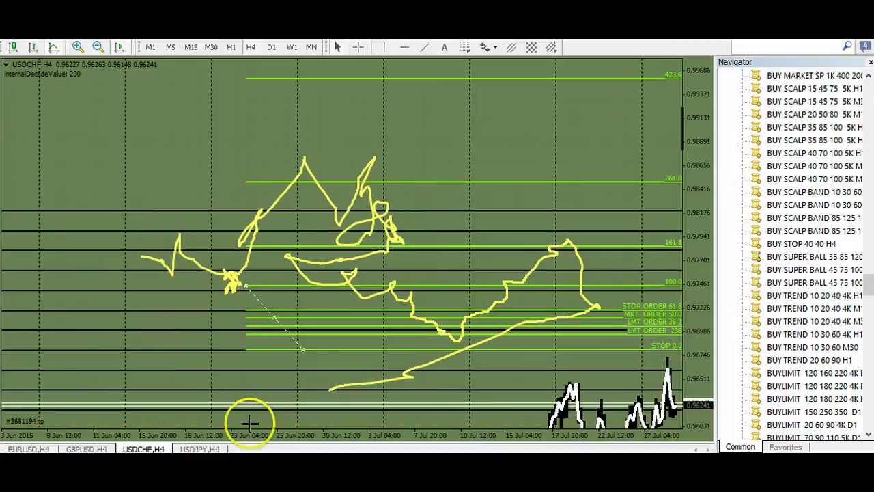
key("Escape")
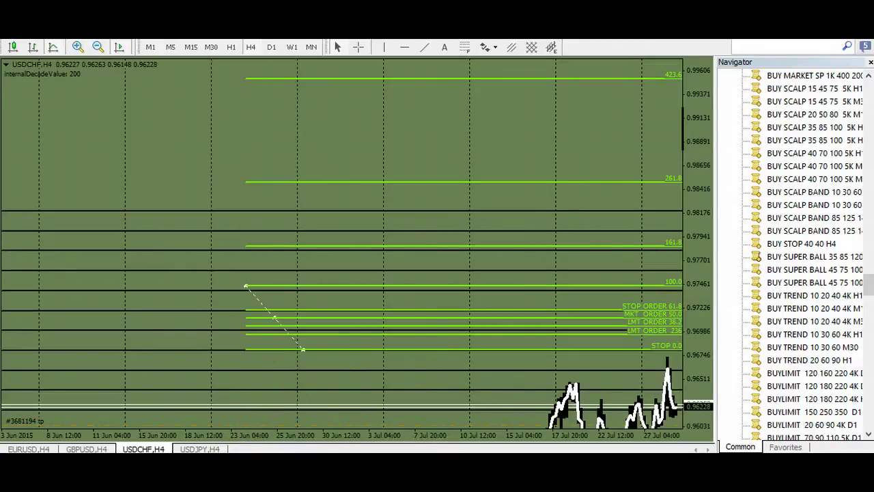
- Adjust the upper anchor and shift the Fibonacci left and down toward lower prices
left_click_drag(247, 285, 273, 286)
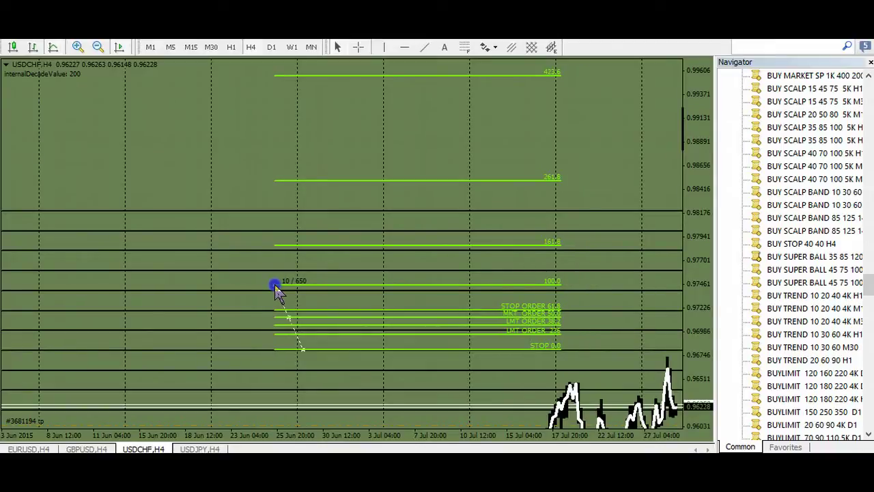
left_click_drag(275, 289, 275, 289)
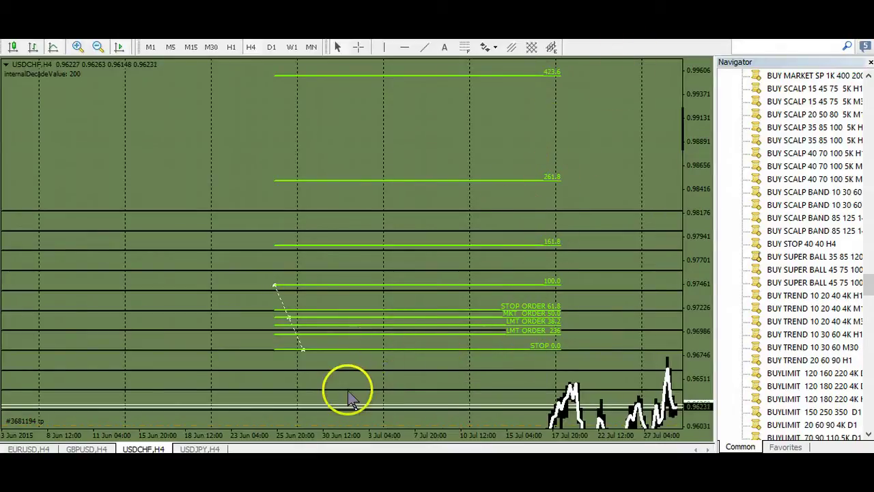
left_click_drag(630, 302, 636, 201)
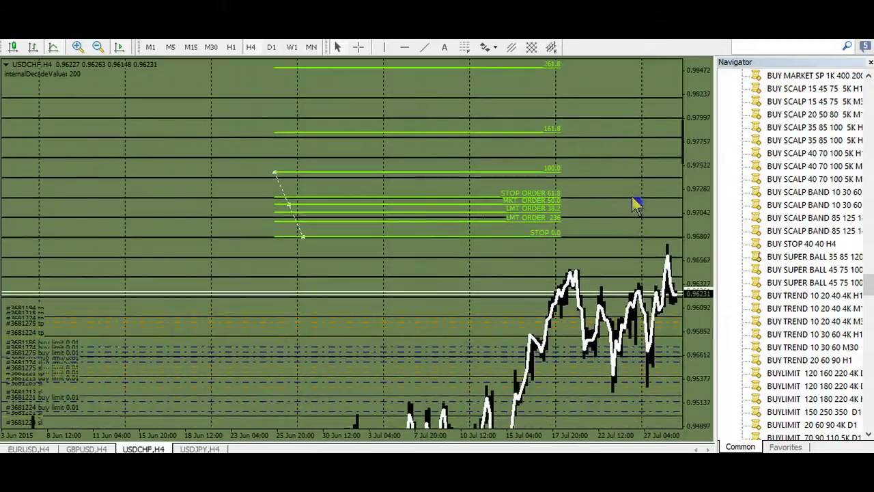
double_click(288, 206)
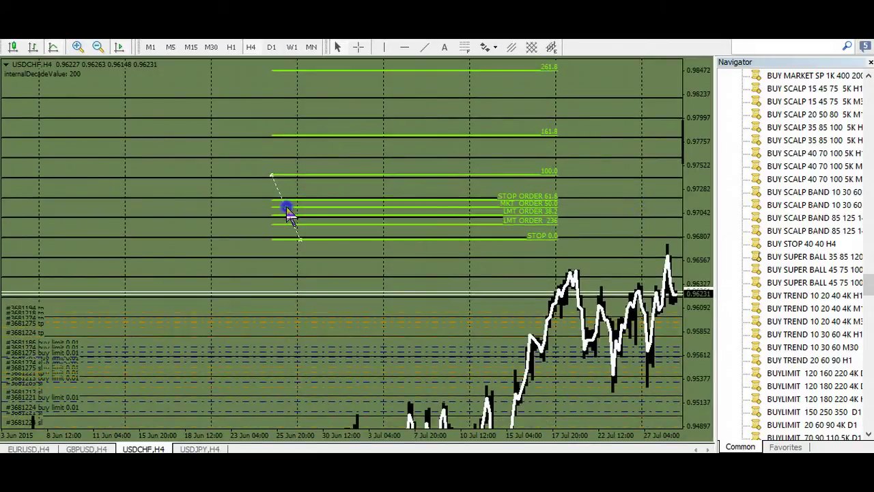
left_click_drag(287, 207, 233, 324)
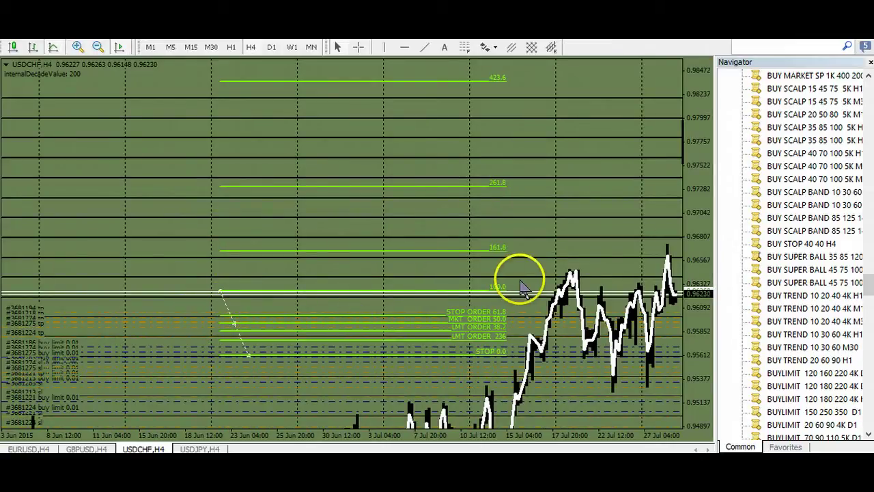
- Rescale and move the Fibonacci right onto the early-July rally, with 161.8 near current price
left_click_drag(692, 328, 694, 294)
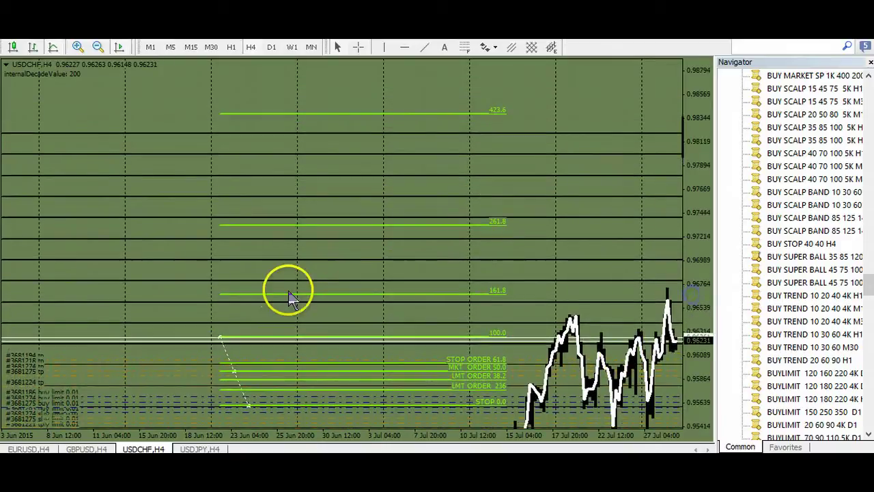
left_click_drag(175, 288, 129, 162)
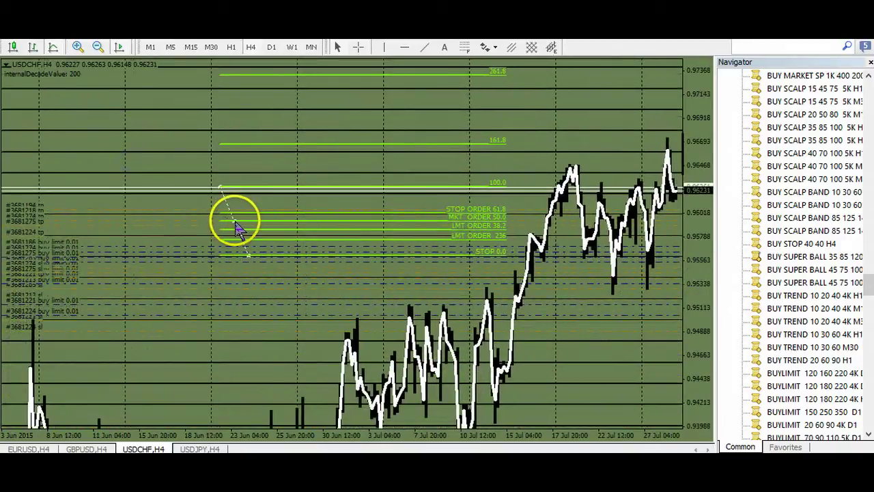
left_click(234, 224)
left_click_drag(235, 224, 415, 271)
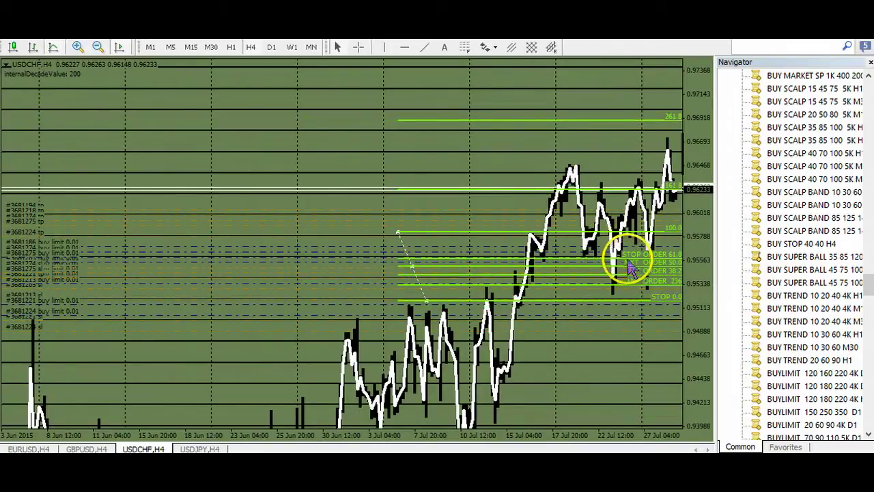
left_click(617, 356)
left_click_drag(617, 356, 534, 377)
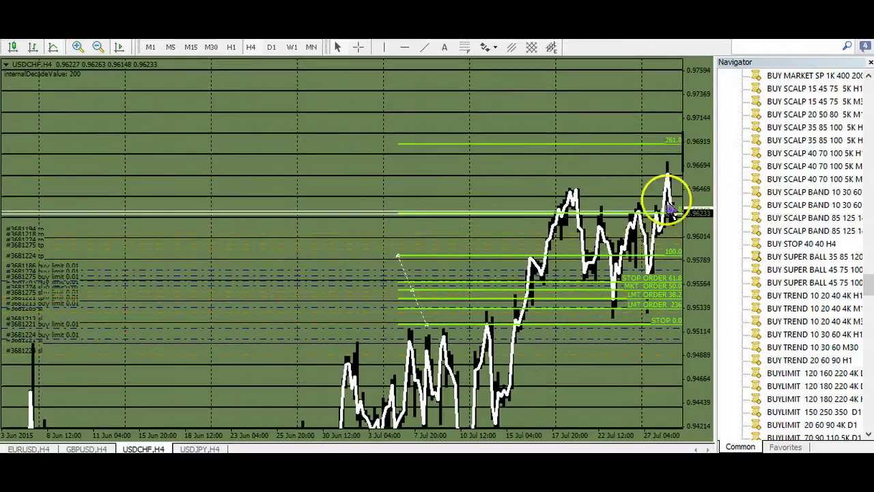
right_click(387, 85)
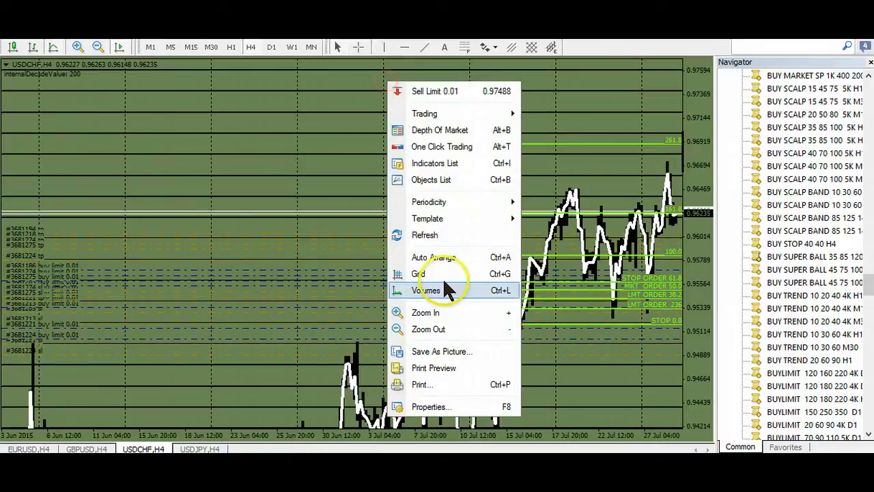
- Enable Chart shift on the Common tab of the USDCHF H4 chart properties
left_click(438, 409)
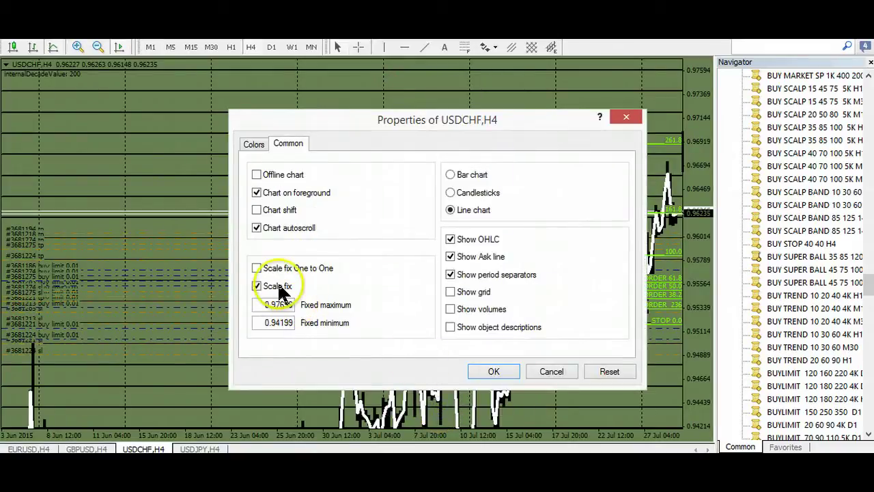
left_click(256, 210)
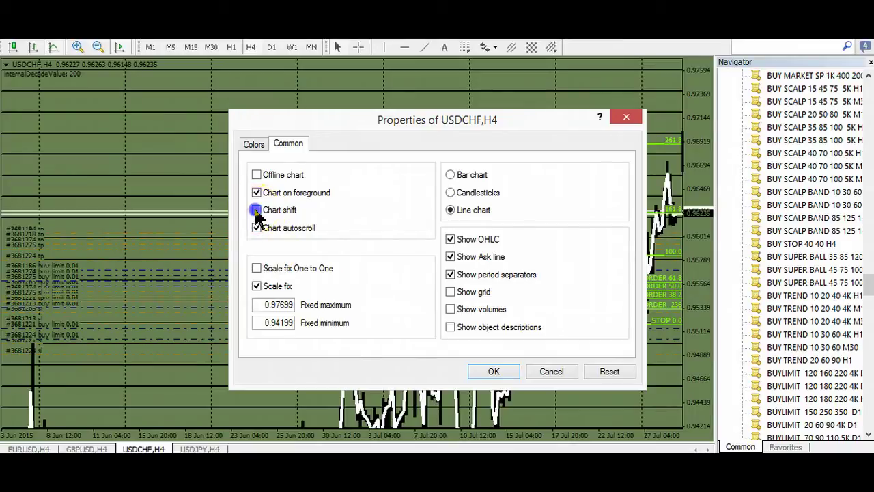
left_click(486, 371)
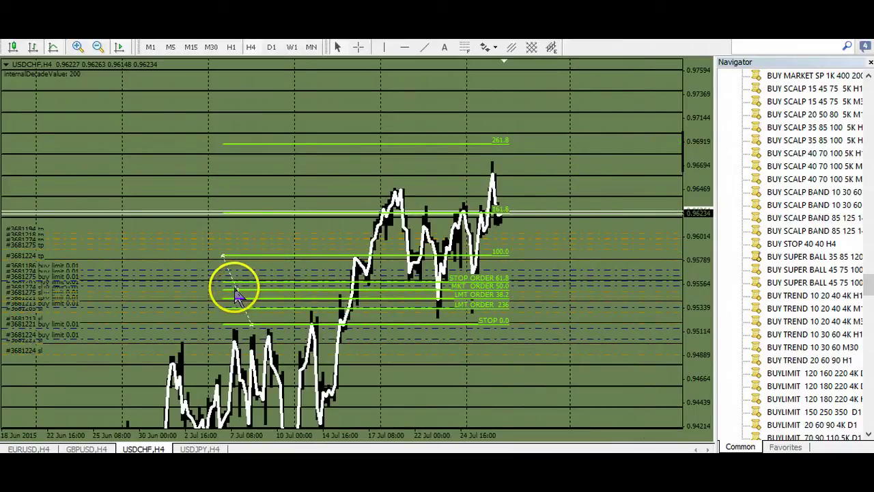
- Move the Fibonacci right to start near 10 Jul, putting 161.8 at the current 0.962 price
left_click_drag(234, 290, 292, 295)
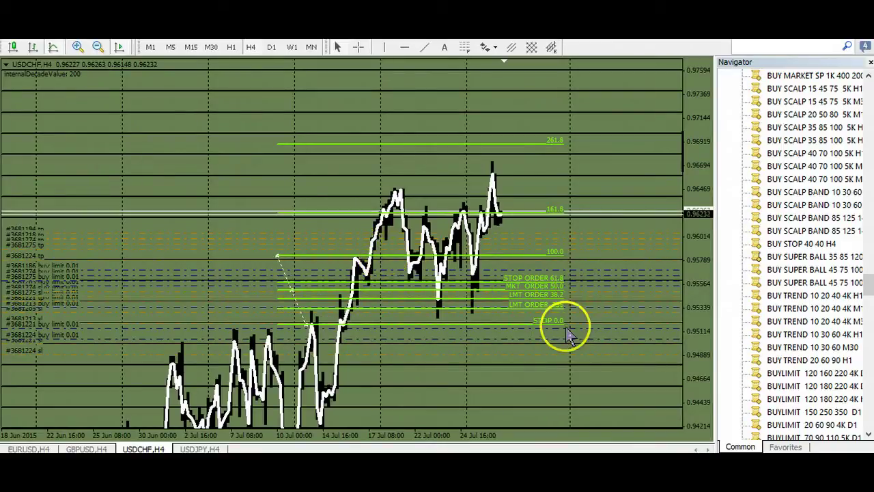
mouse_move(687, 314)
left_mouse_down()
mouse_move(681, 289)
mouse_move(690, 309)
left_mouse_up()
left_click_drag(544, 349, 519, 368)
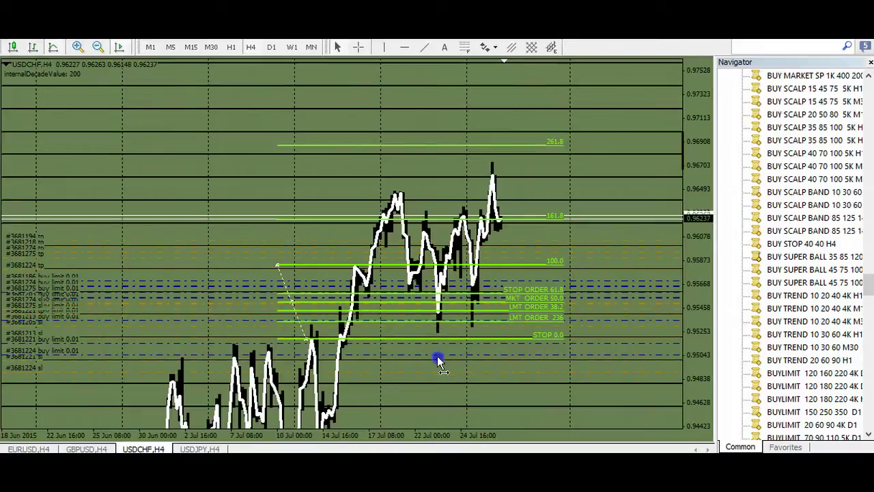
left_click_drag(439, 357, 442, 329)
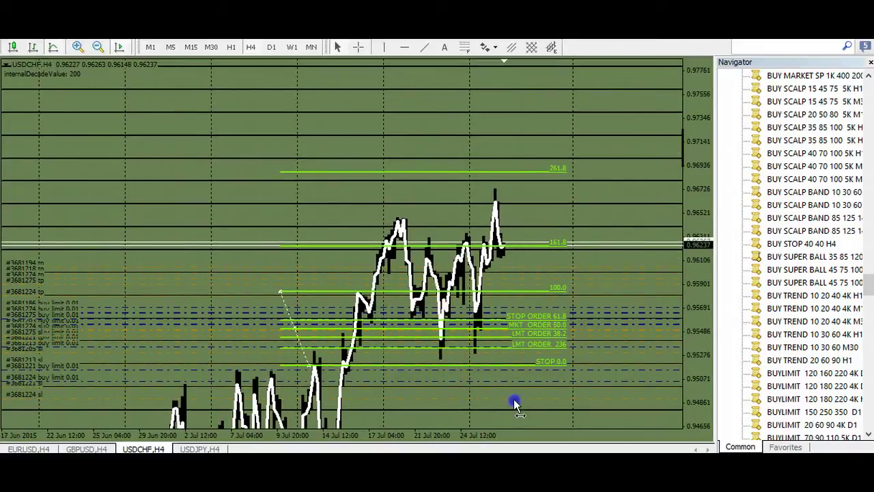
- Shrink and reposition the Fibonacci over the small 10 Jul swing, levels bunched between 0.955 and 0.957
left_click_drag(569, 404, 572, 376)
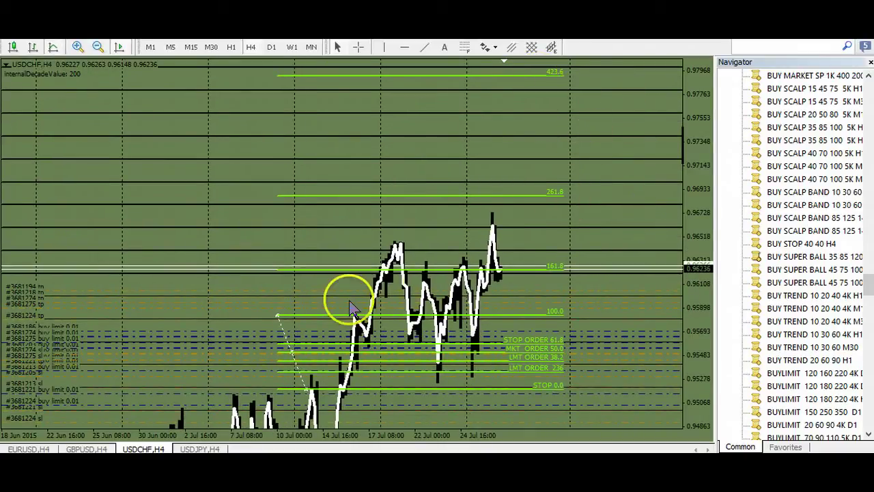
left_click_drag(297, 365, 250, 195)
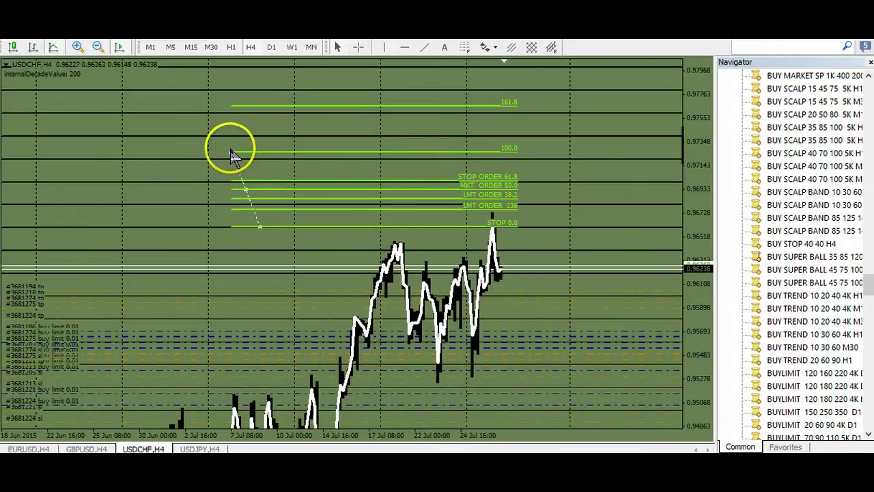
left_click_drag(232, 154, 166, 196)
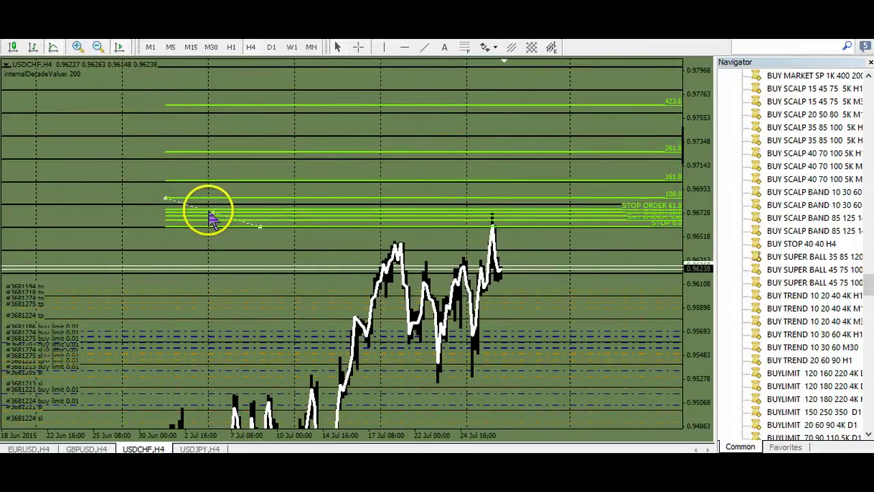
left_click_drag(211, 218, 320, 343)
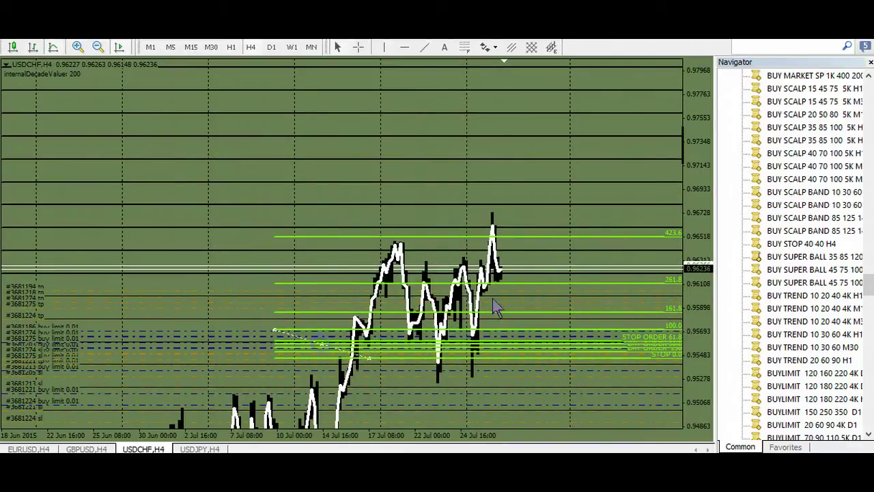
left_click(505, 230)
- Move the Fibonacci to the right, beside the price axis
left_click(480, 363)
left_click(478, 336)
left_click_drag(324, 345, 627, 335)
- On the M5 chart, rescale the price axis and bring the Fibonacci over the recent dip
left_click(170, 46)
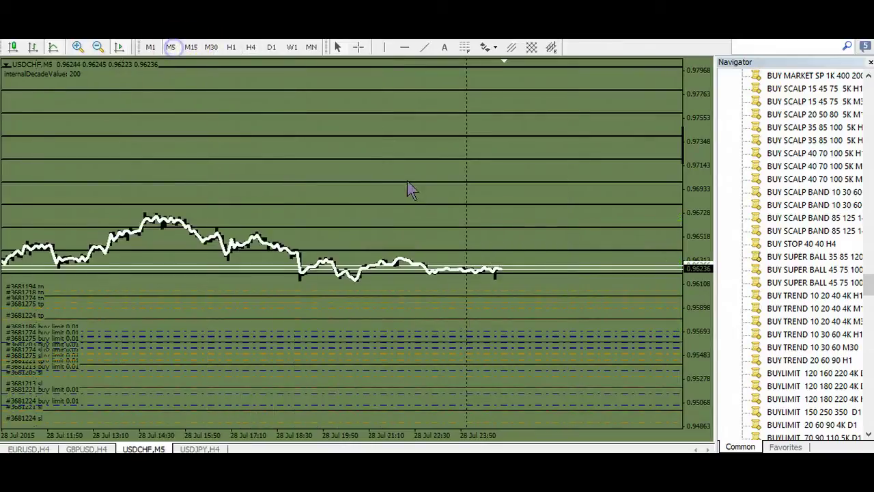
left_click_drag(695, 358, 683, 207)
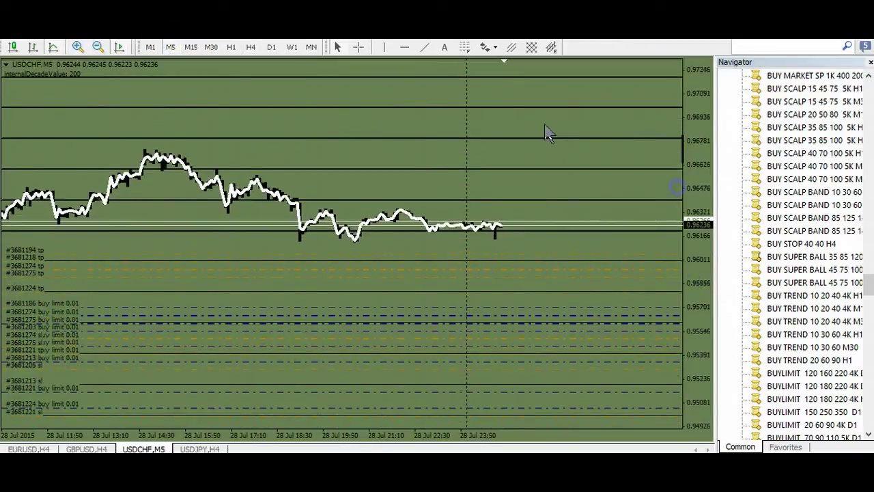
mouse_move(510, 215)
left_mouse_down()
mouse_move(523, 267)
mouse_move(544, 271)
left_mouse_up()
left_click_drag(450, 263, 487, 289)
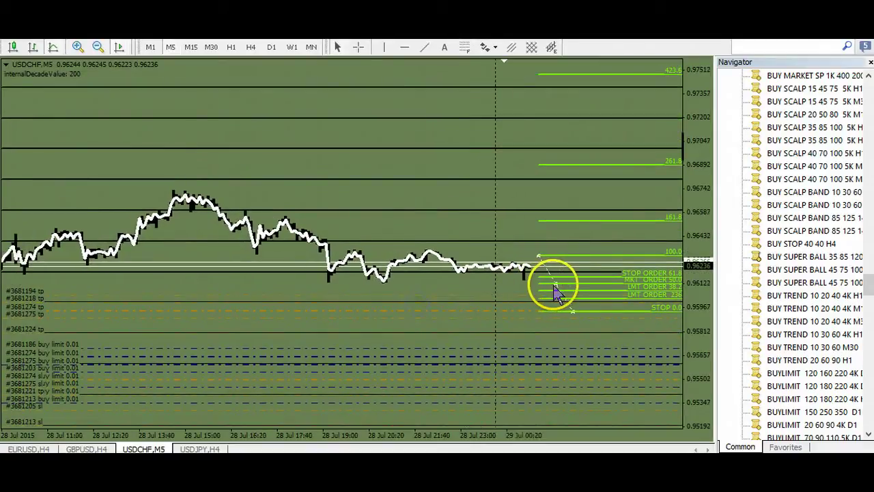
left_click_drag(553, 285, 351, 285)
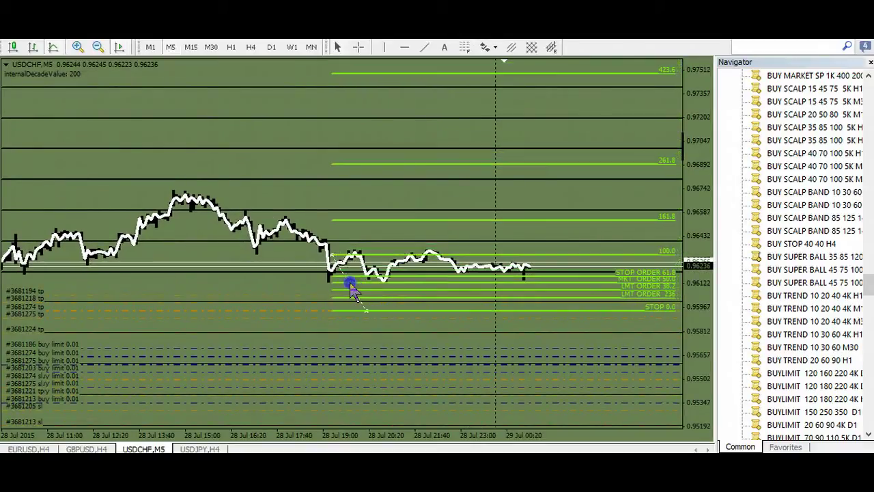
left_click_drag(288, 269, 344, 318)
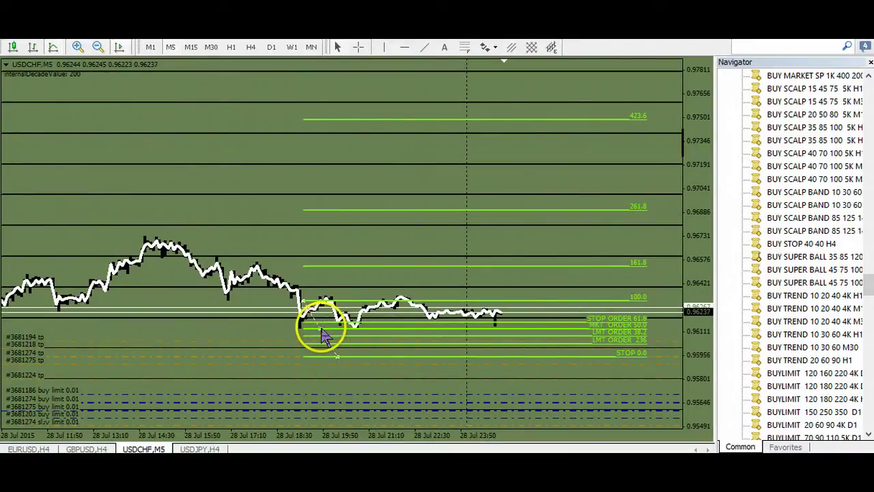
left_click_drag(321, 331, 347, 255)
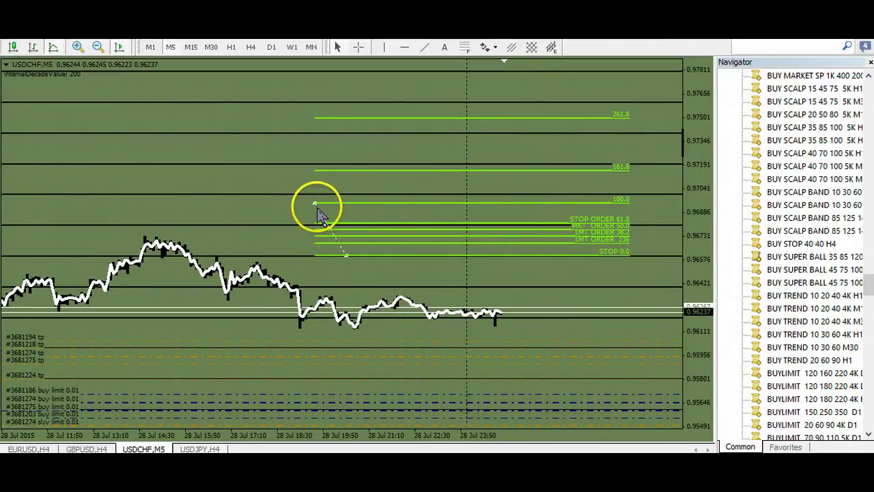
- Re-space and anchor the Fibonacci on the 16:55 downswing, 0.0 near 0.9605, 100.0 near 0.9637
left_click_drag(318, 208, 314, 207)
left_click_drag(688, 357, 685, 256)
left_click_drag(414, 254, 392, 278)
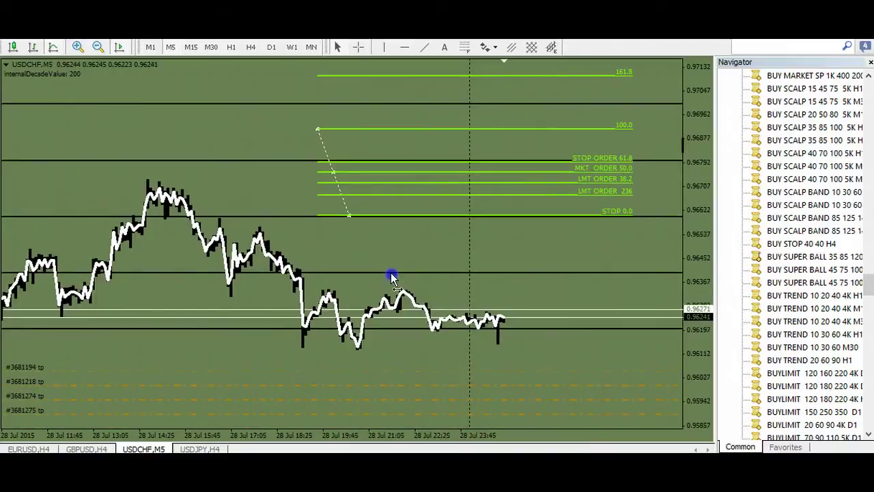
left_click(342, 193)
left_click_drag(342, 193, 287, 336)
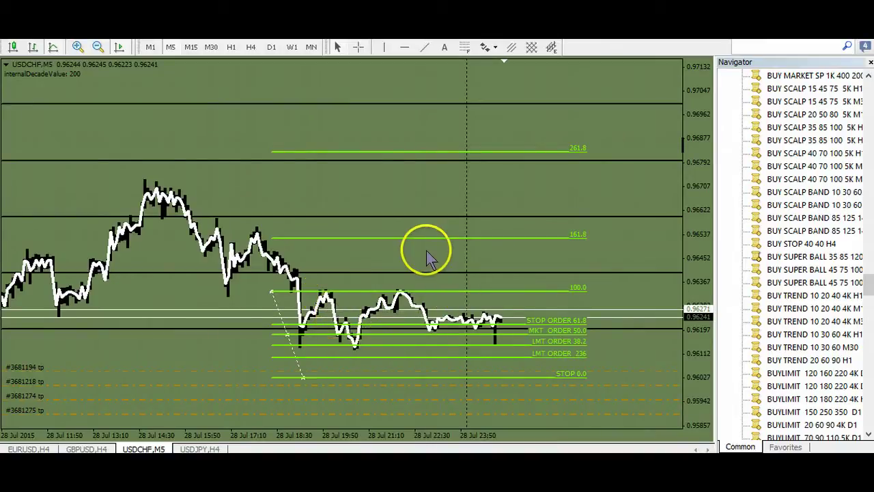
left_click_drag(404, 199, 407, 198)
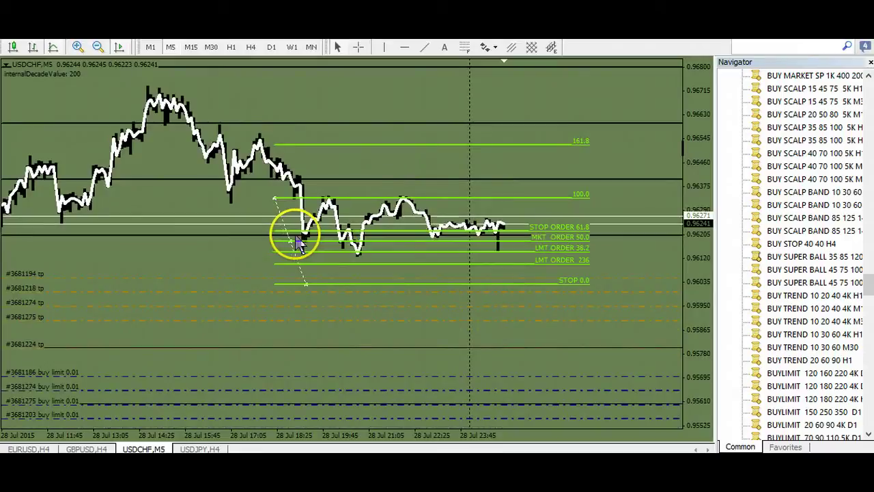
left_click_drag(281, 193, 278, 169)
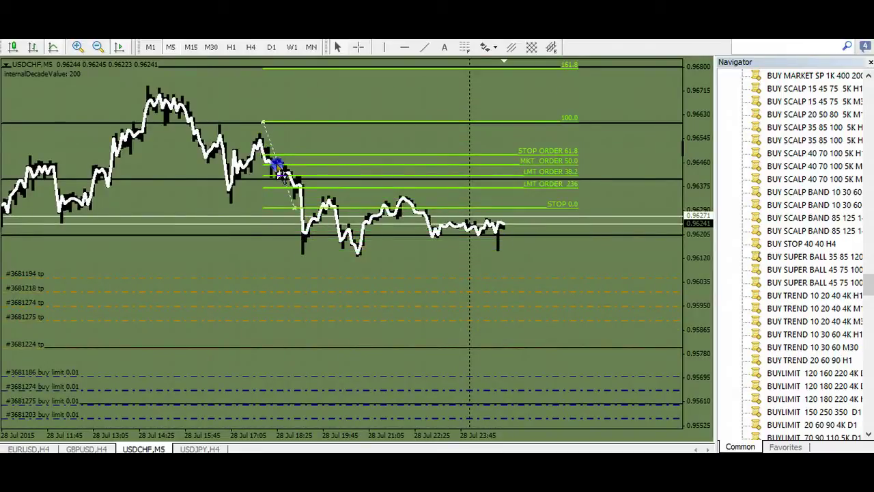
left_click_drag(280, 169, 241, 232)
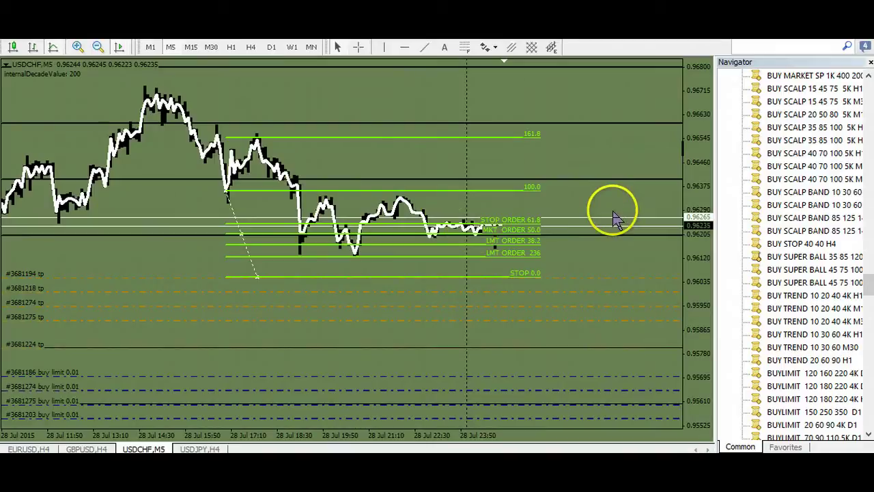
- Drop the BUY SCALP 15 45 75 5K H1 script onto the chart and switch to M15
left_click(810, 94)
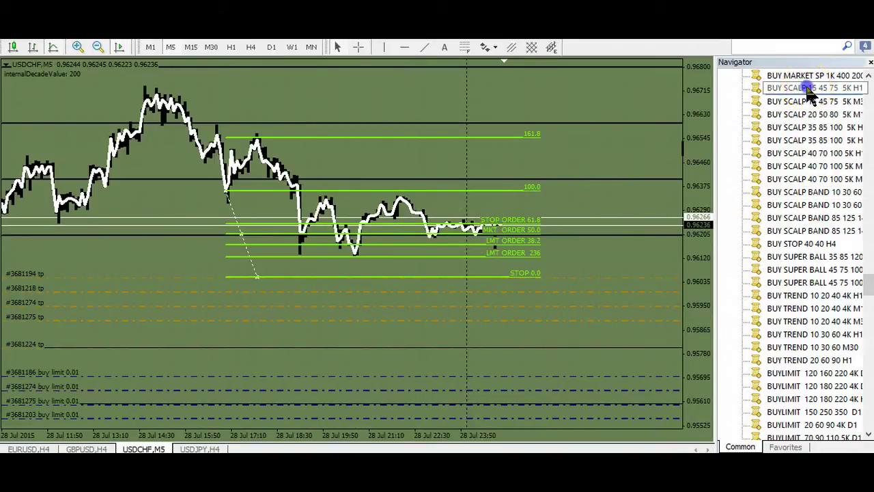
left_click(782, 89)
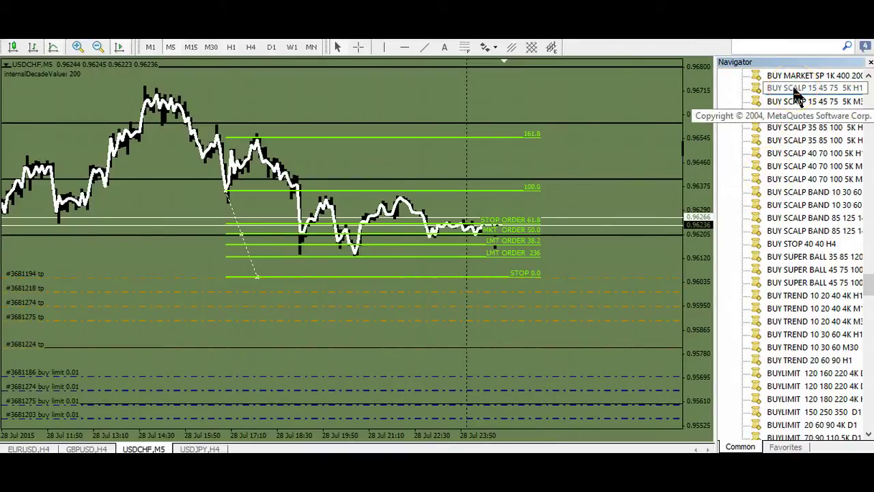
left_click_drag(797, 96, 609, 180)
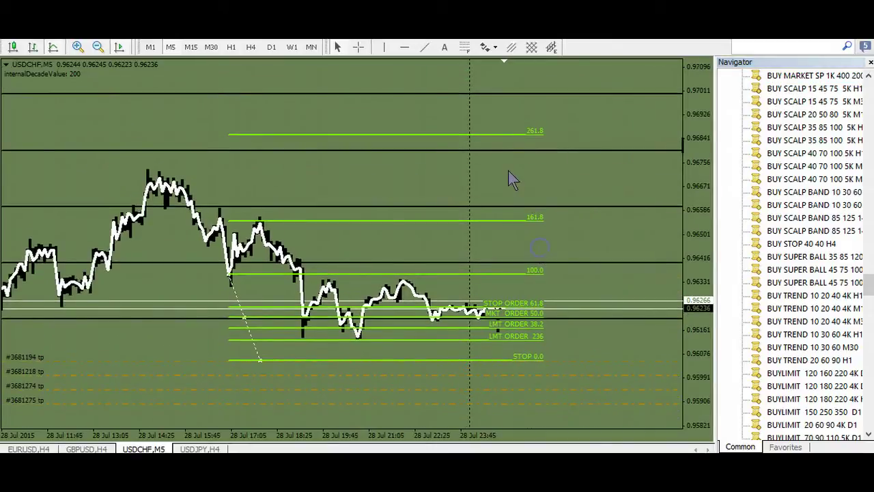
left_click(191, 48)
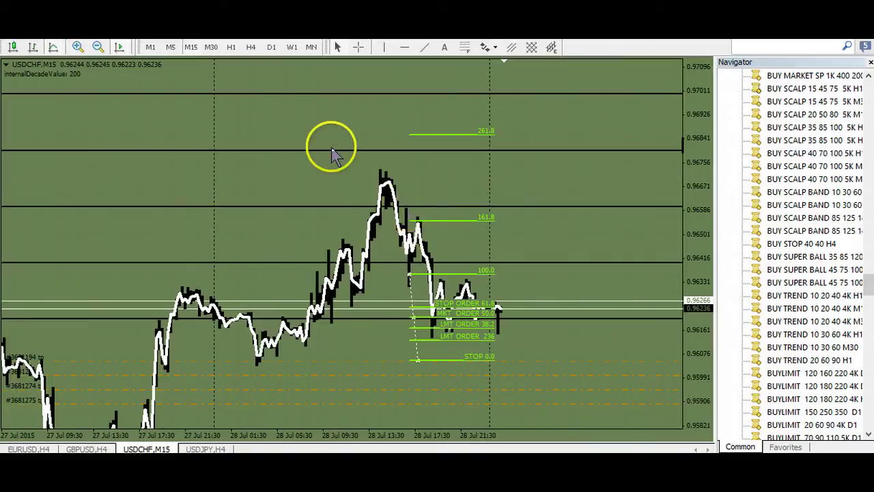
- Check M30 and H1, pan to lower prices, and delete the order-labelled Fibonacci
left_click(212, 48)
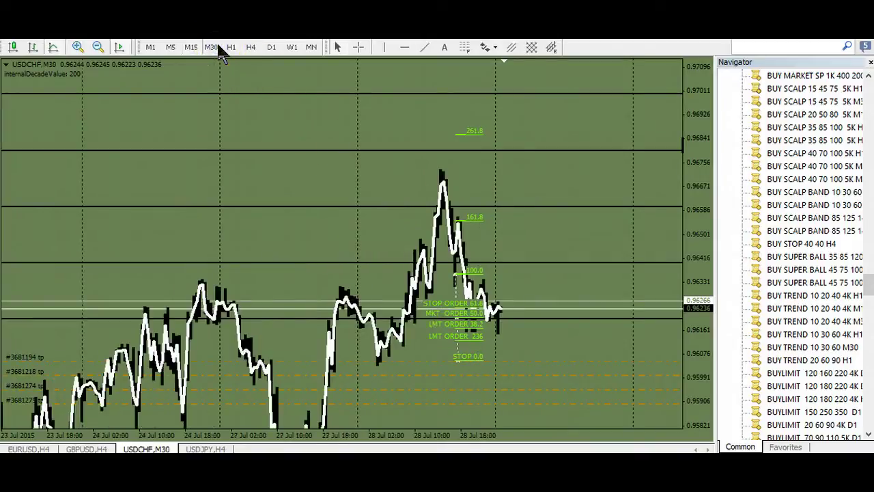
left_click(231, 47)
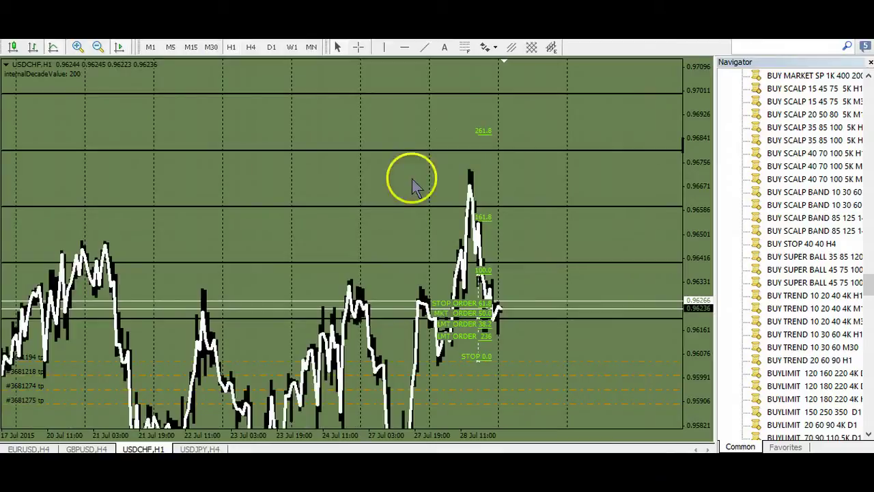
left_click_drag(412, 183, 357, 80)
left_click_drag(395, 178, 475, 273)
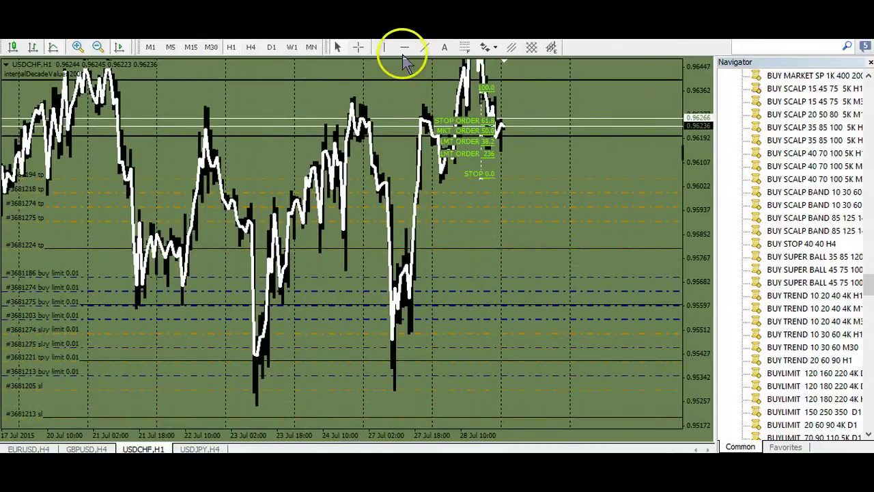
left_click(380, 189)
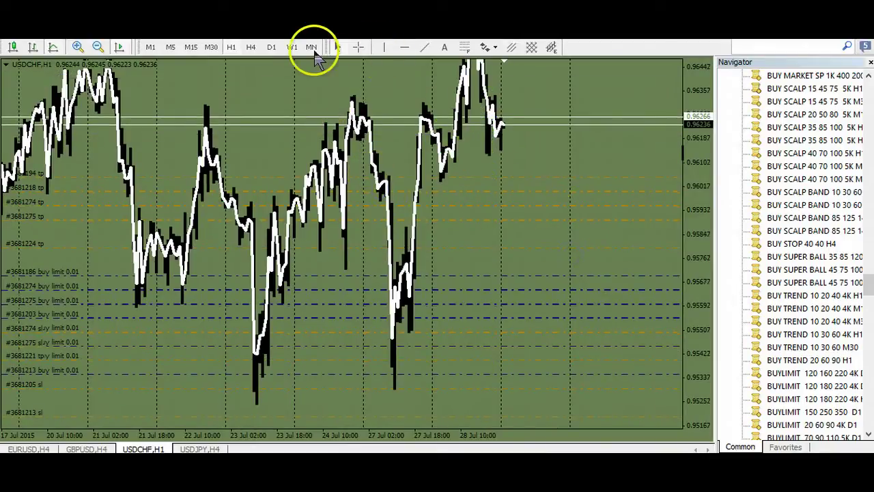
- Return to M30 and compress the price scale to show lower prices
left_click(210, 48)
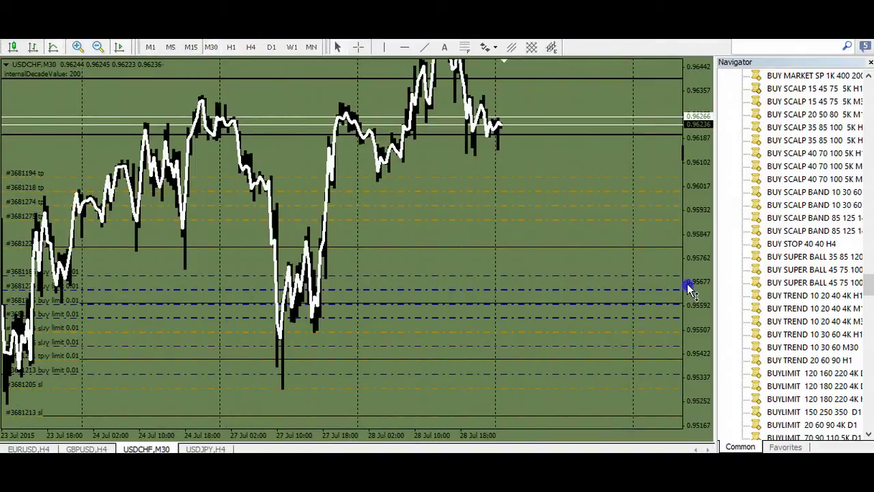
left_click_drag(690, 289, 685, 314)
left_click_drag(487, 277, 443, 204)
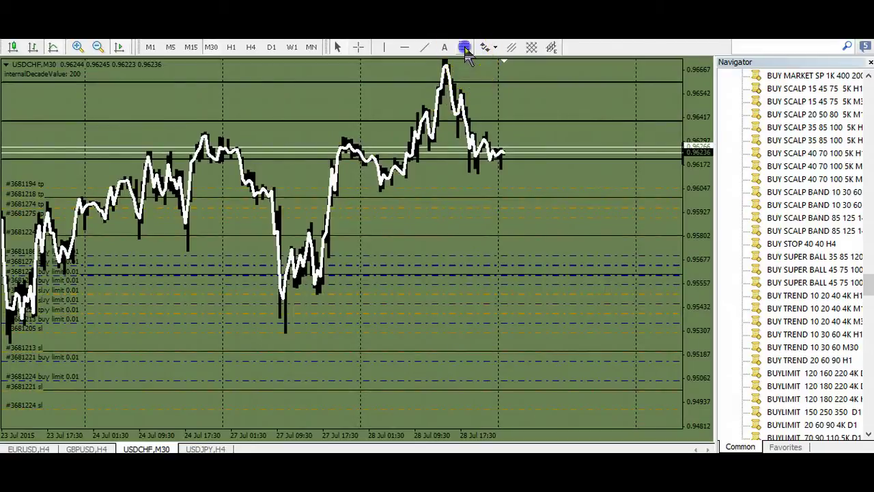
- Draw a new Fibonacci retracement on the M30 chart
left_click_drag(283, 297, 192, 323)
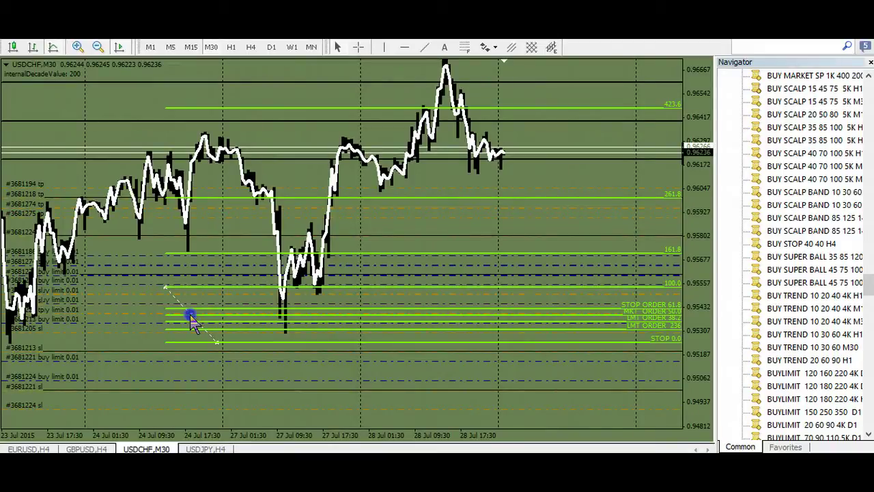
left_click_drag(191, 318, 182, 258)
left_click_drag(203, 296, 203, 296)
left_click(273, 335)
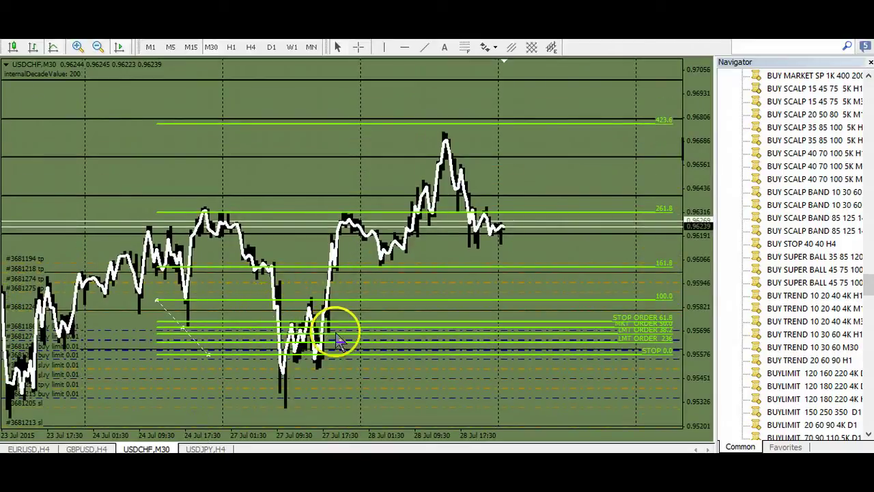
- Move the Fibonacci onto the 23–24 Jul swing, STOP 0.0 near 0.9545
left_click_drag(155, 303, 149, 298)
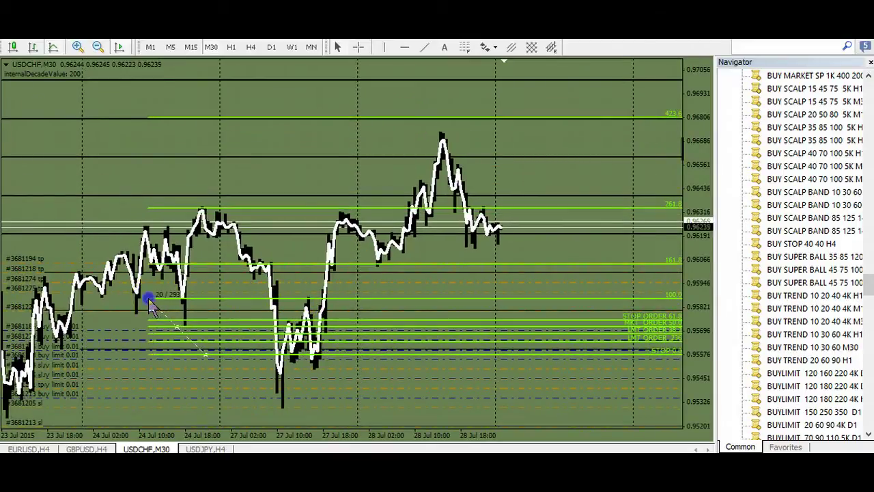
mouse_move(170, 329)
left_mouse_down()
mouse_move(141, 278)
mouse_move(121, 165)
left_mouse_up()
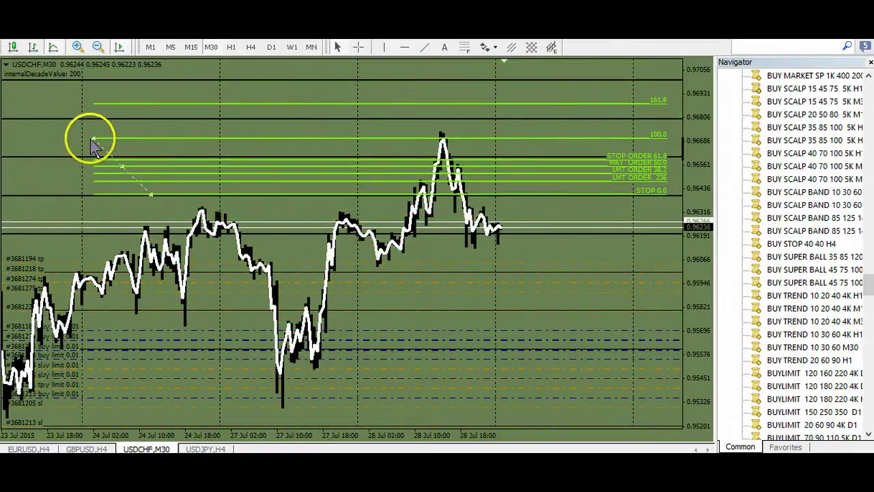
mouse_move(89, 137)
left_mouse_down()
mouse_move(88, 157)
mouse_move(79, 132)
left_mouse_up()
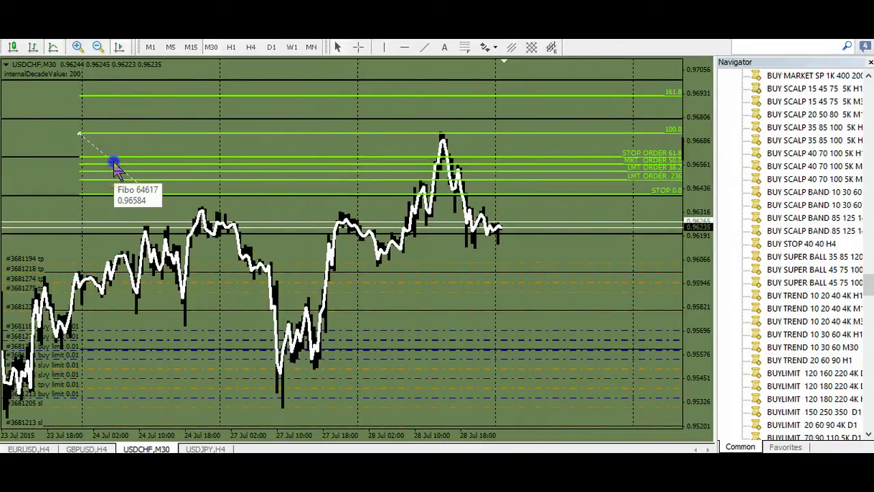
left_click_drag(114, 164, 96, 329)
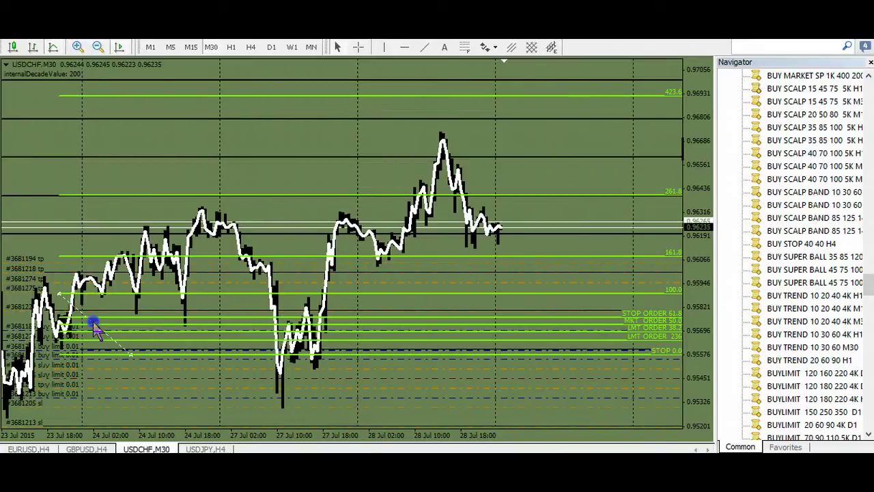
left_click_drag(96, 329, 96, 328)
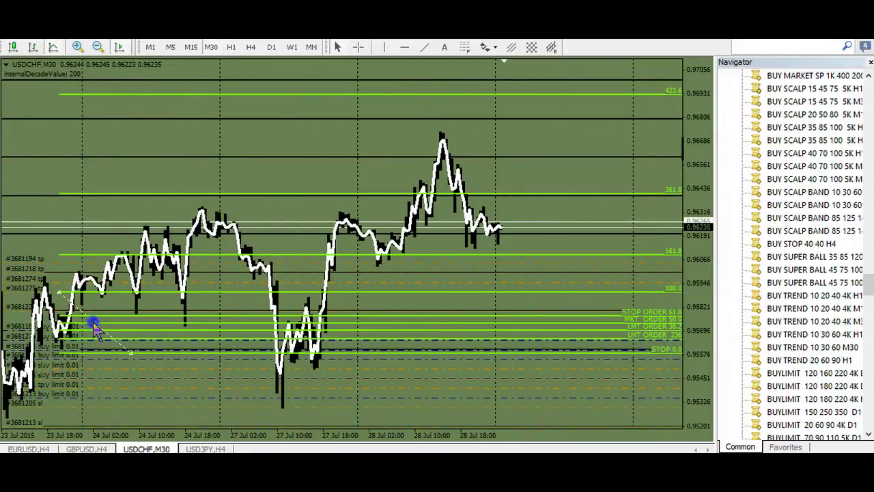
left_click_drag(95, 326, 96, 350)
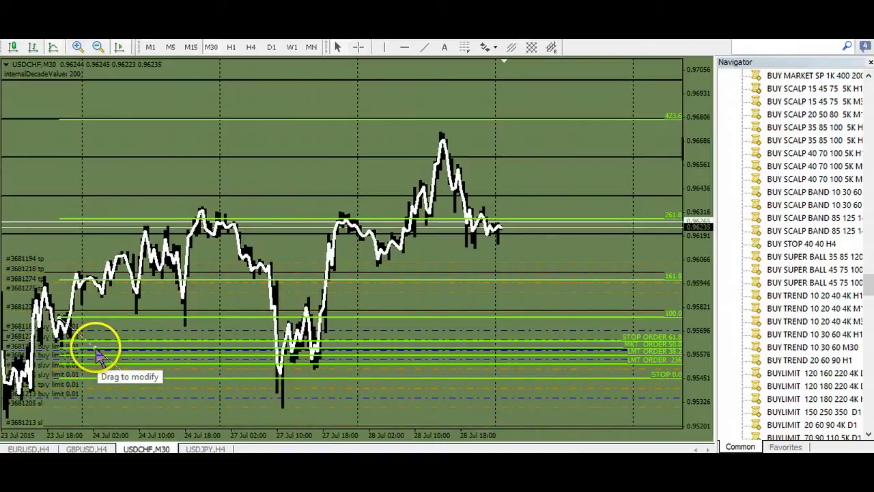
- Shift the Fibonacci onto the 27–28 Jul swing, STOP 0.0 near 0.9597, 100.0 near 0.963
left_click_drag(97, 353, 309, 309)
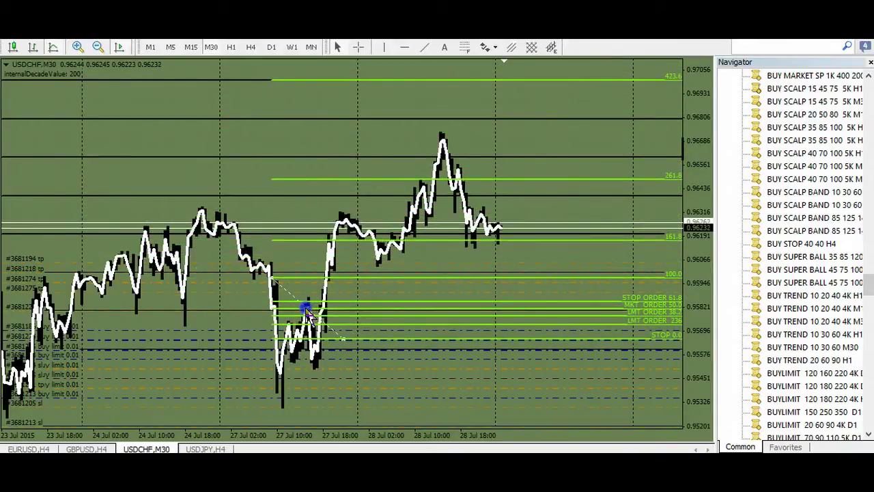
left_click_drag(306, 309, 289, 336)
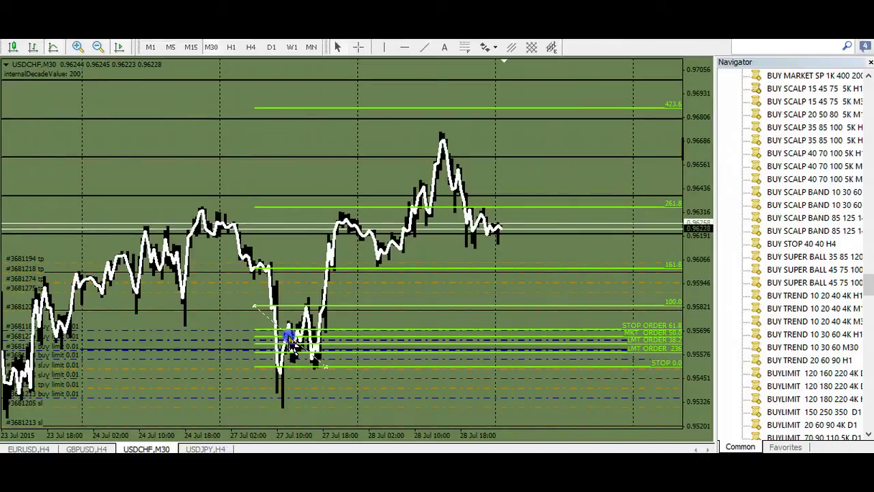
left_click_drag(290, 340, 343, 243)
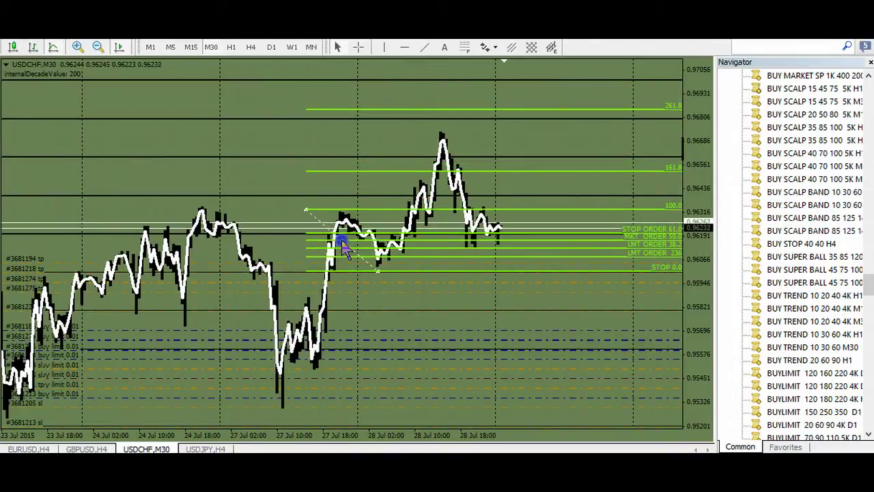
left_click_drag(342, 243, 334, 248)
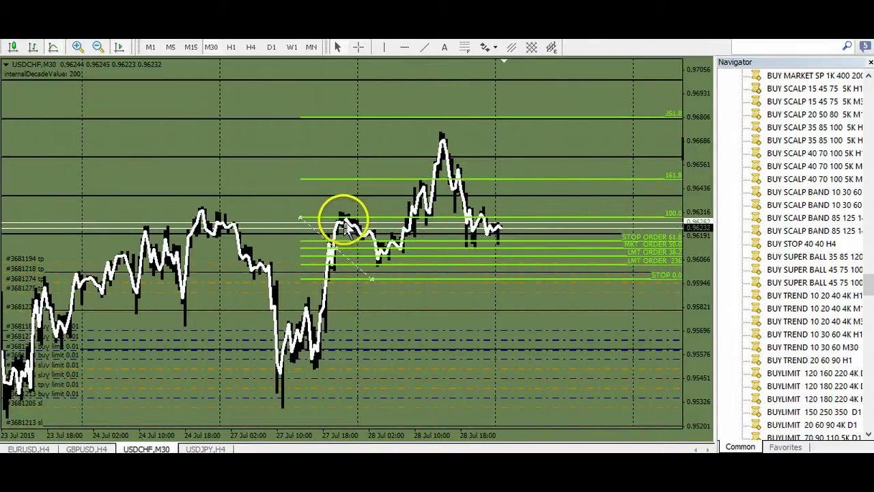
- Stretch the chart vertically and pan up to higher prices
left_click(700, 301)
left_click_drag(700, 302, 686, 226)
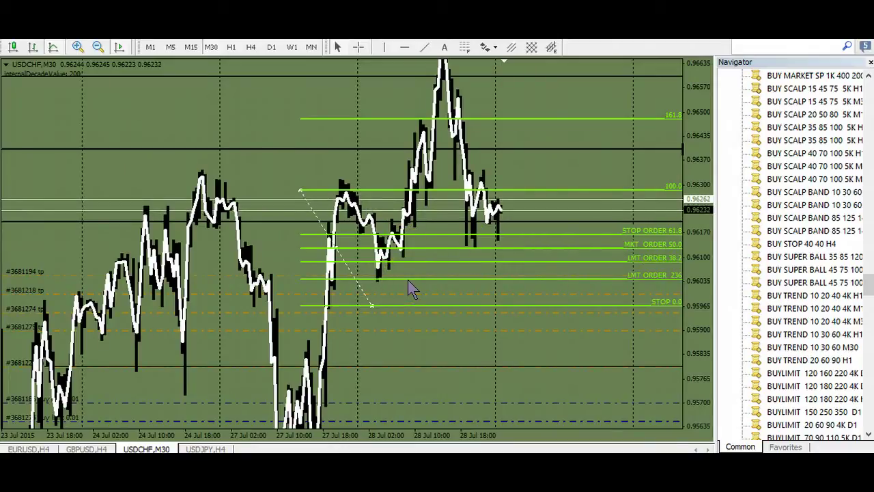
left_click(385, 279)
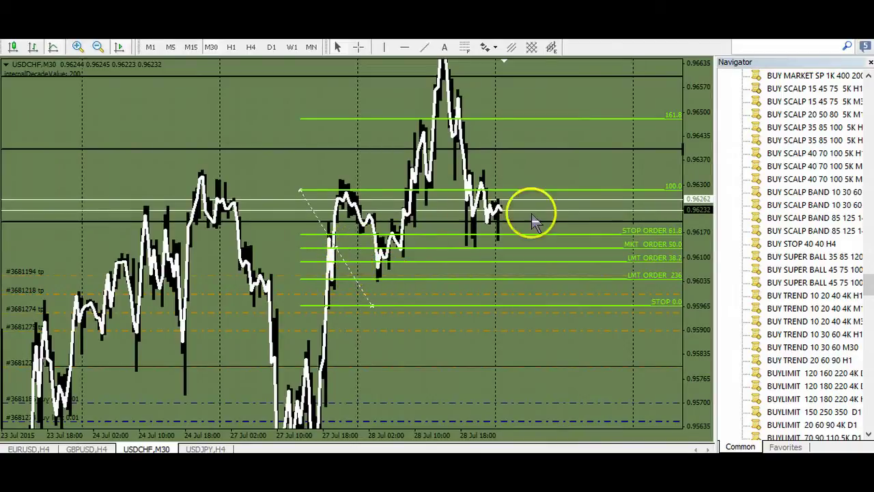
left_click_drag(575, 187, 569, 261)
left_click(540, 252)
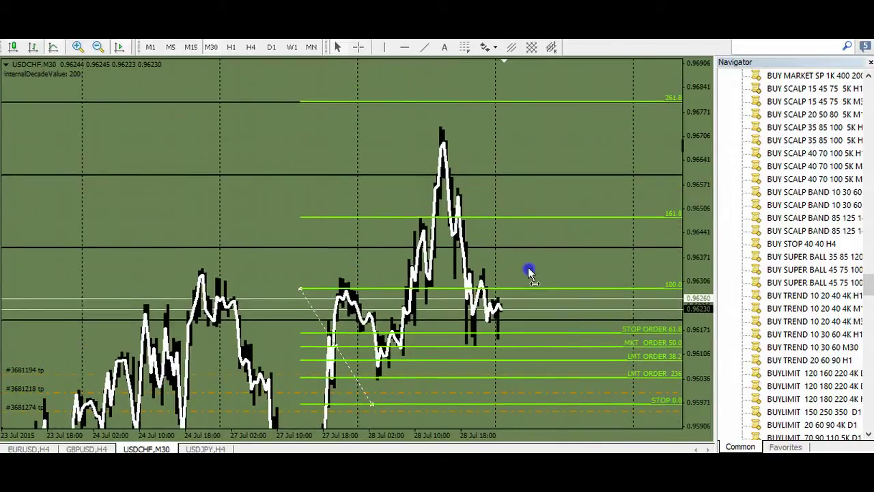
- Pan and compress the chart vertically to show a wider price range
left_click_drag(494, 384, 498, 294)
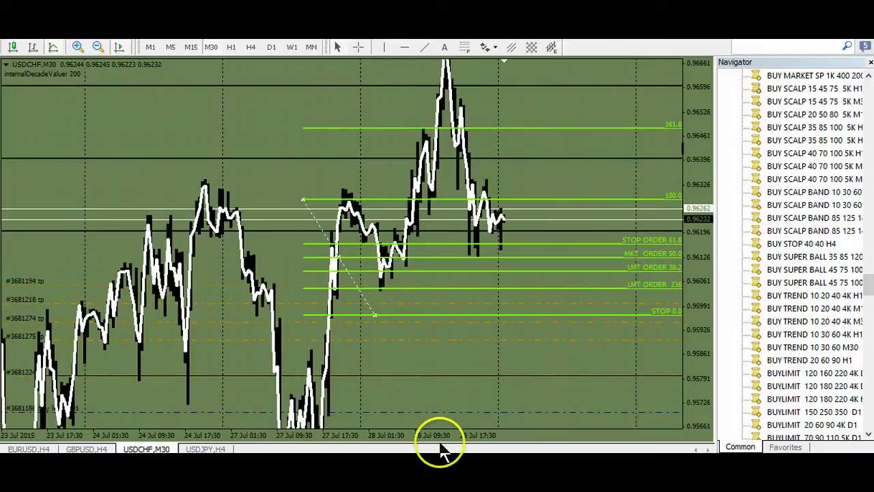
left_click_drag(696, 253, 595, 335)
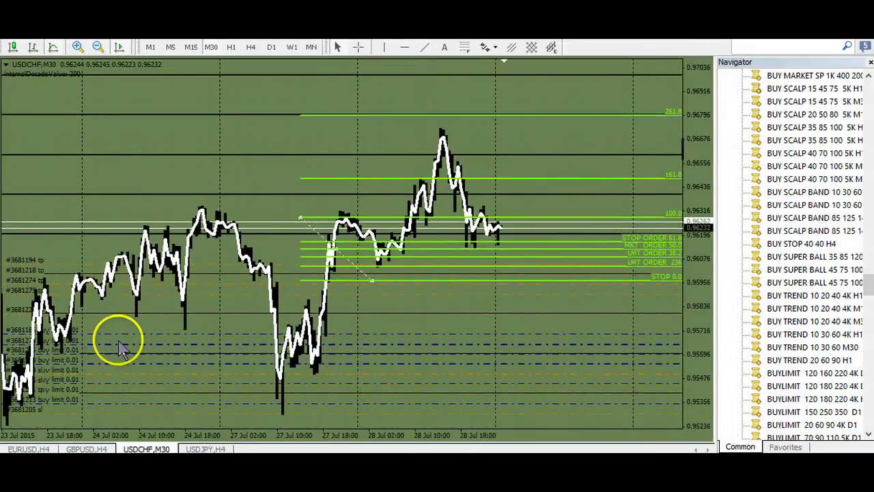
left_click_drag(117, 342, 171, 292)
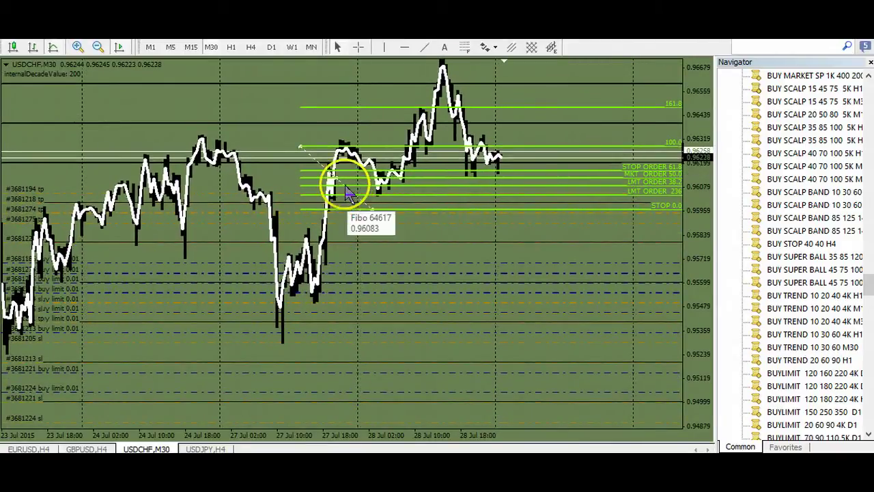
- Place the Fibonacci above price from 24 Jul, STOP 0.0 near 0.965, 100.0 near 0.970
left_click_drag(319, 196, 116, 356)
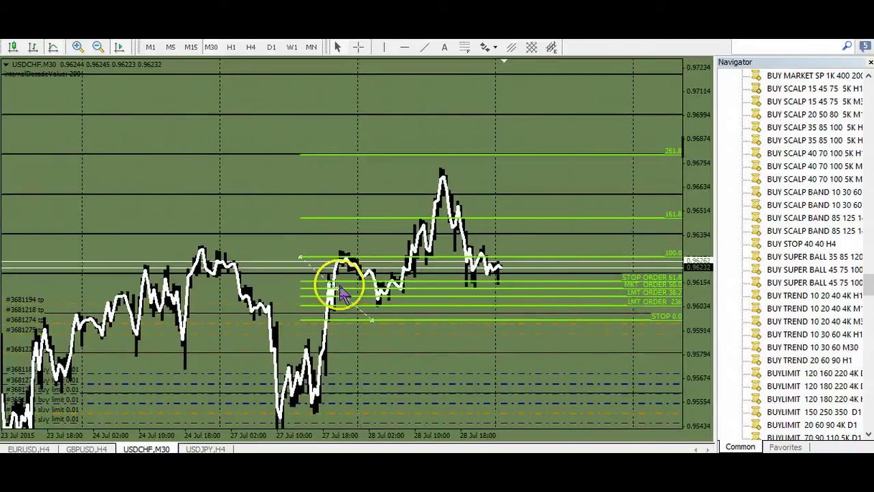
left_click_drag(340, 288, 196, 205)
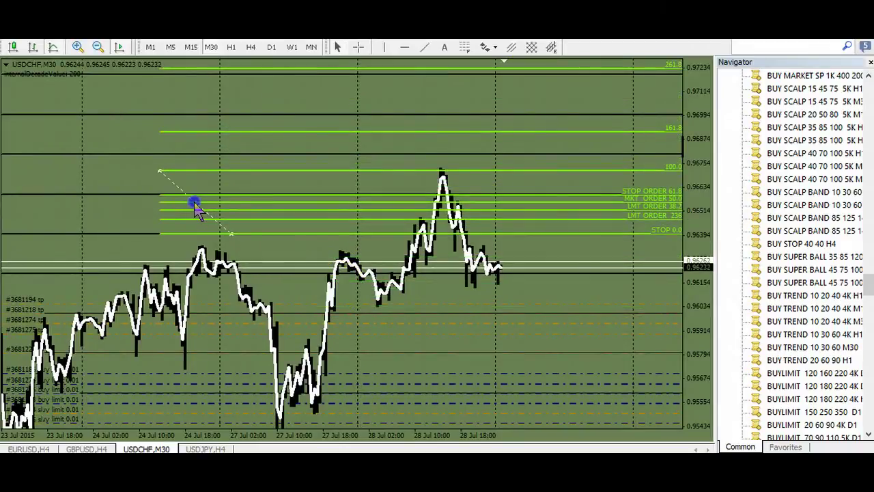
left_click_drag(160, 172, 150, 135)
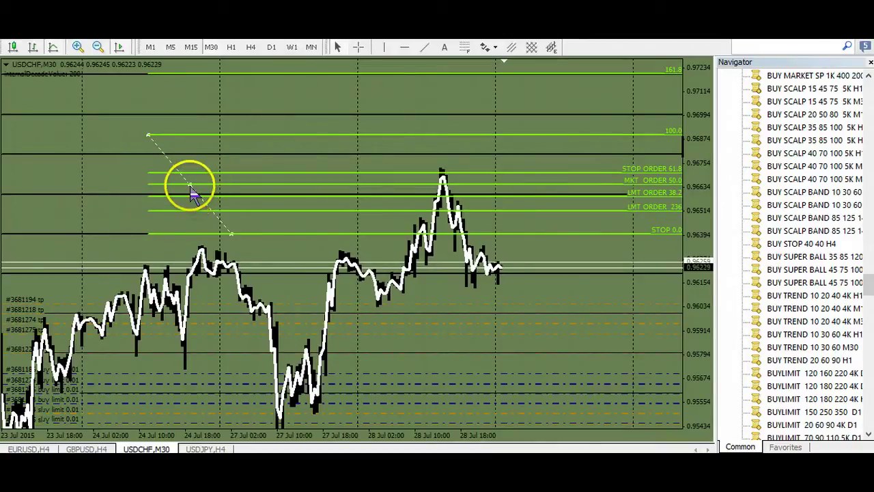
left_click_drag(191, 189, 183, 382)
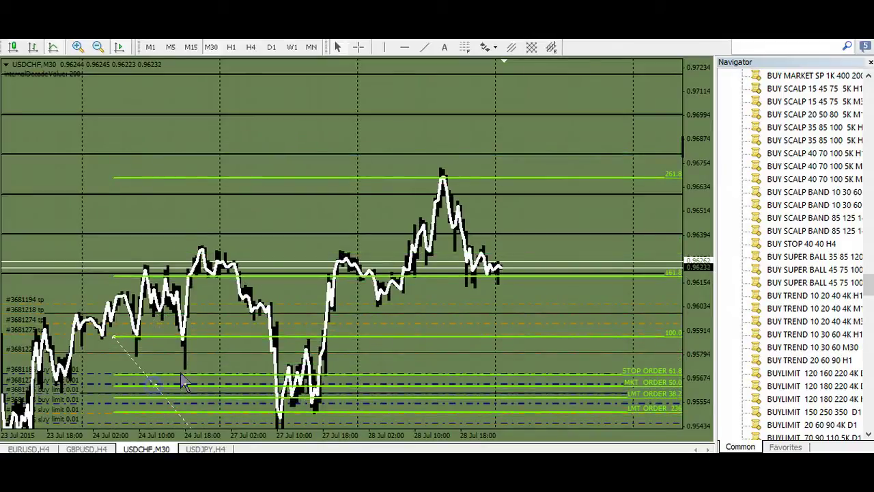
left_click_drag(185, 345, 166, 302)
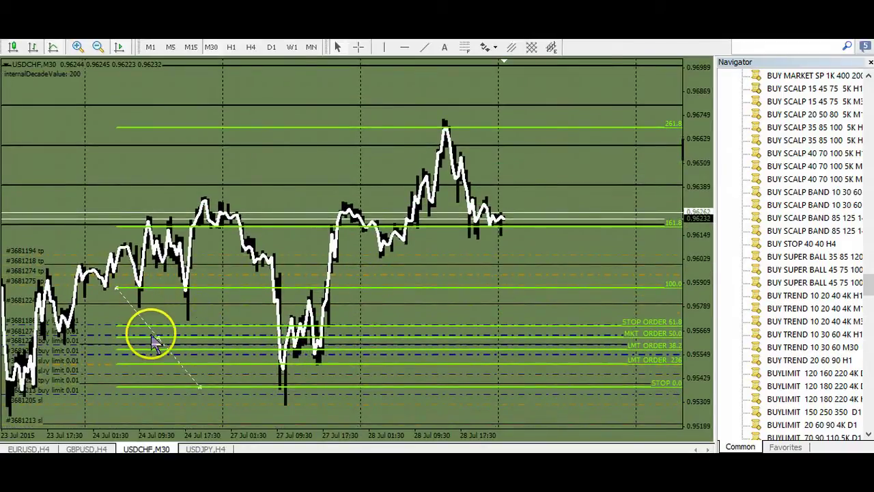
mouse_move(152, 335)
left_mouse_down()
mouse_move(155, 341)
mouse_move(138, 339)
left_mouse_up()
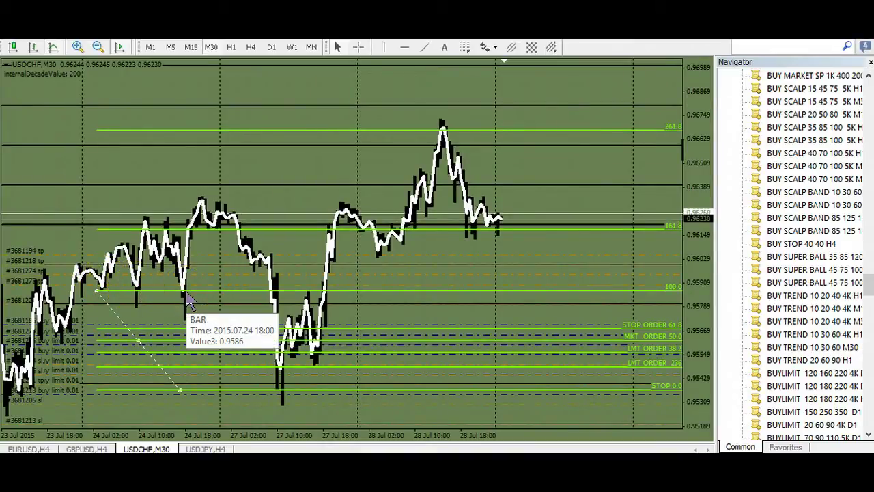
left_click_drag(190, 301, 185, 270)
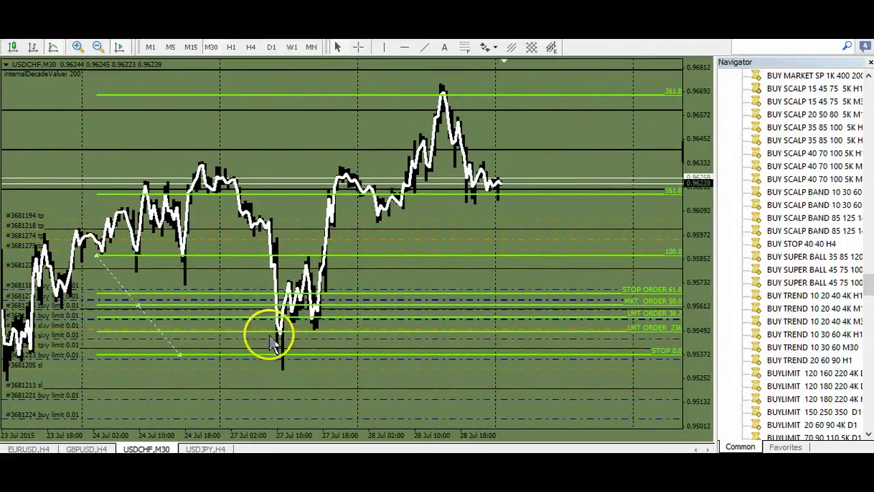
left_click_drag(222, 266, 180, 332)
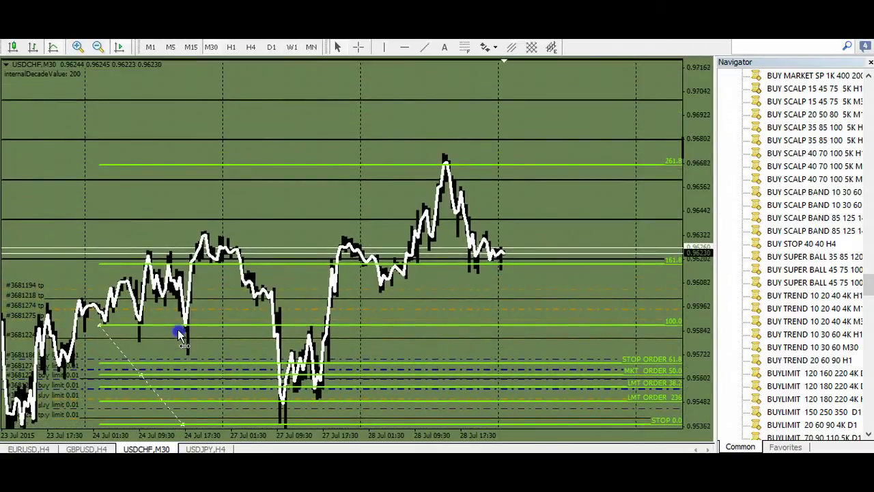
left_click_drag(141, 367, 134, 152)
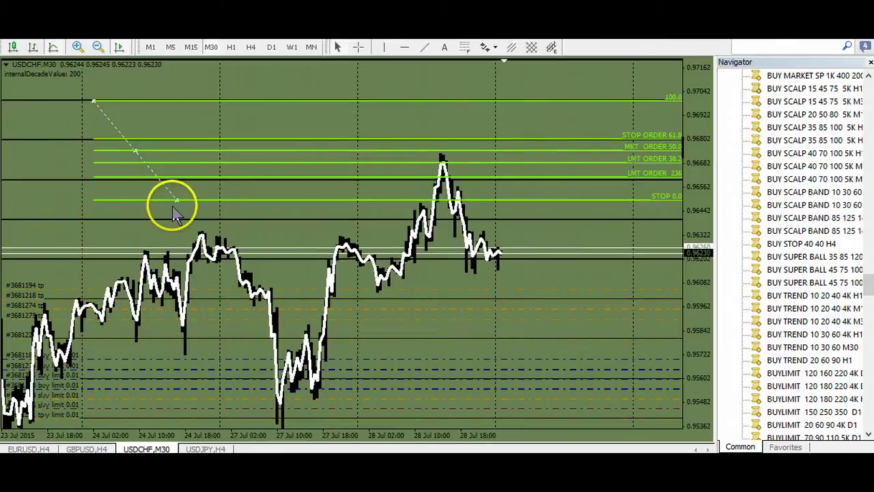
- Re-space the Fibonacci's end points and lower it onto the 24 Jul swing
left_click_drag(175, 201, 175, 220)
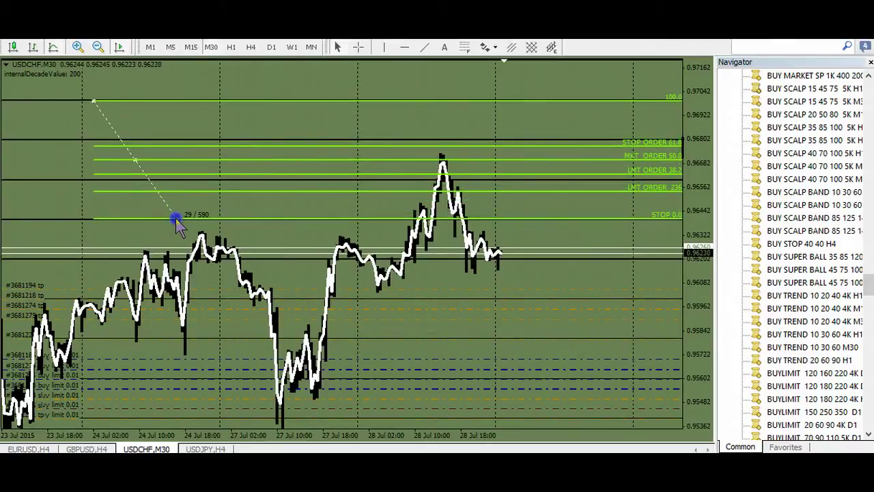
left_click_drag(93, 102, 86, 93)
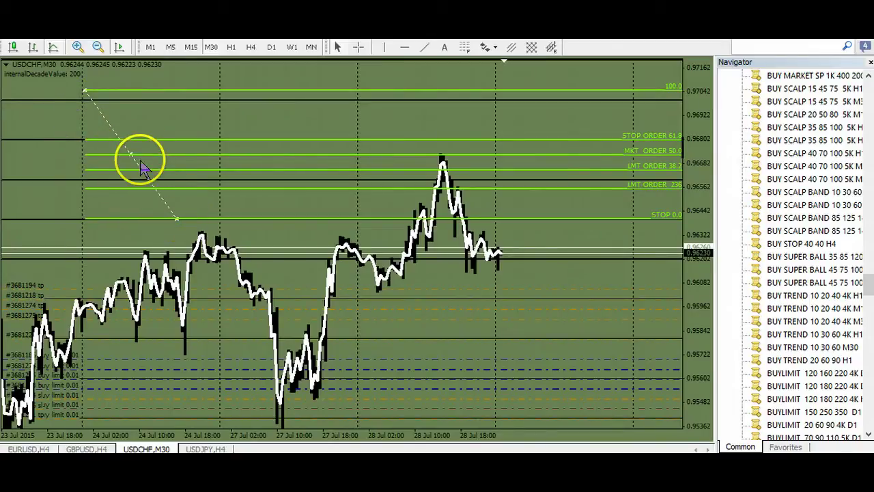
left_click_drag(129, 156, 137, 390)
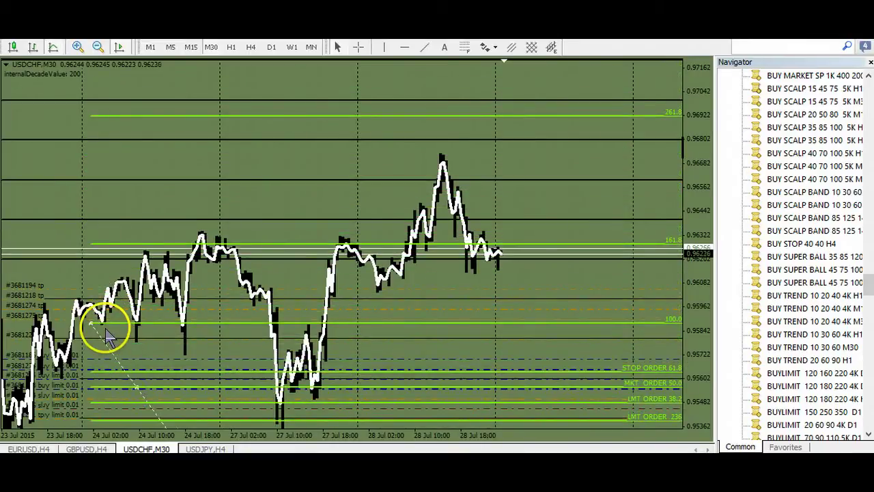
- Pan and compress the chart to re-centre the price action, then switch to H1
left_click_drag(167, 341, 155, 280)
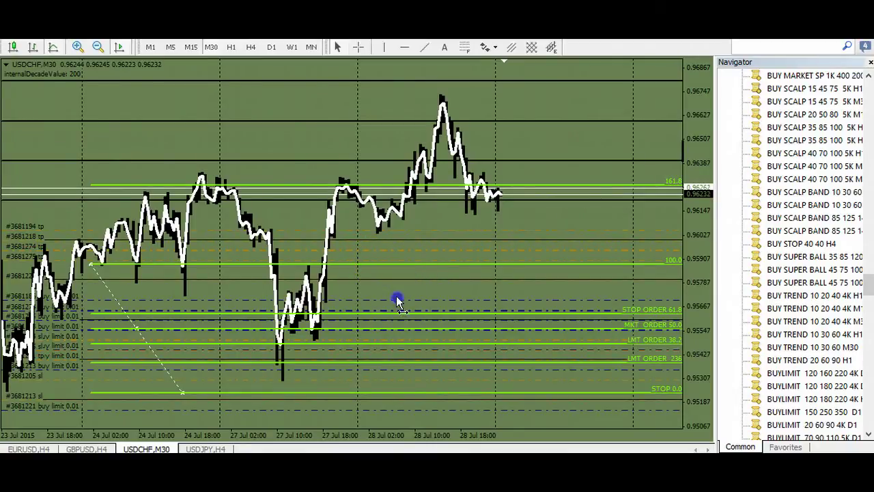
left_click_drag(398, 300, 476, 239)
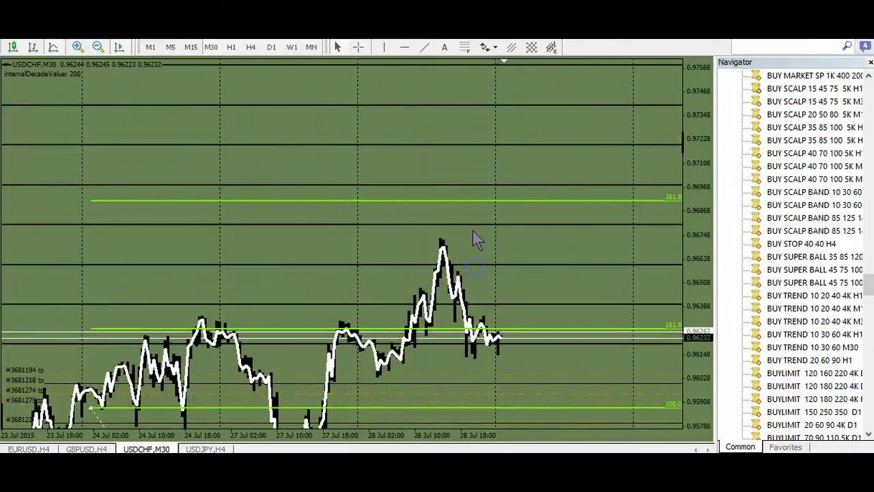
left_click_drag(685, 160, 687, 176)
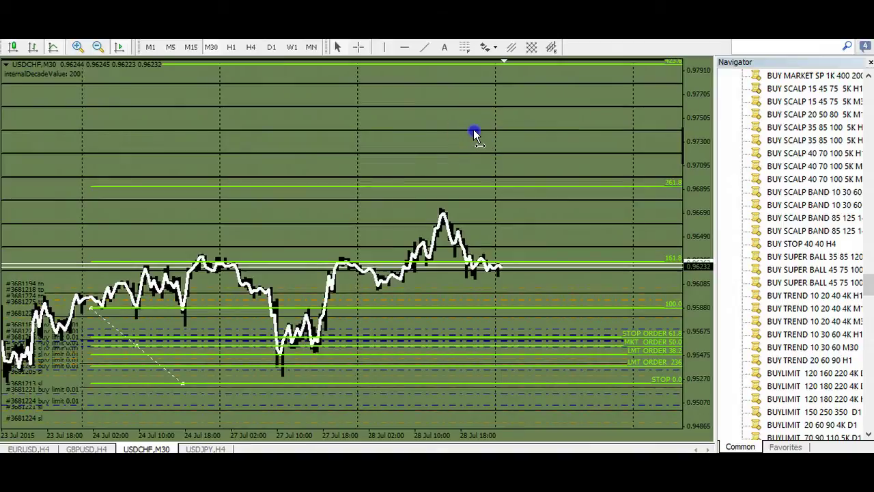
left_click_drag(476, 134, 463, 104)
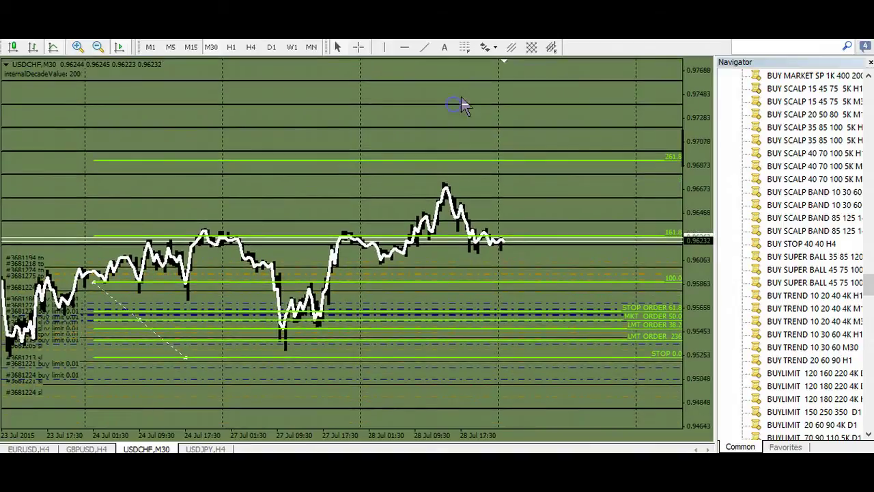
left_click(231, 48)
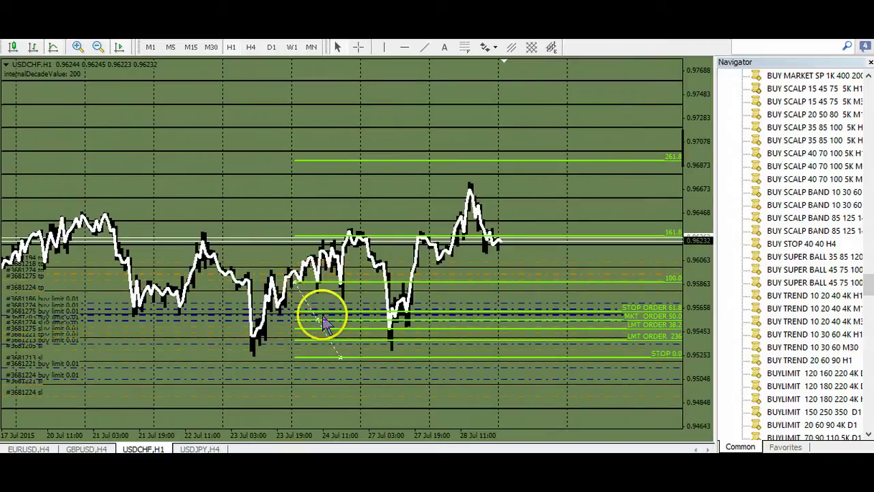
- Drag the Fibonacci to start near 21 Jul, STOP 0.0 near 0.9505, 100.0 near 0.9567
left_click_drag(319, 316, 116, 345)
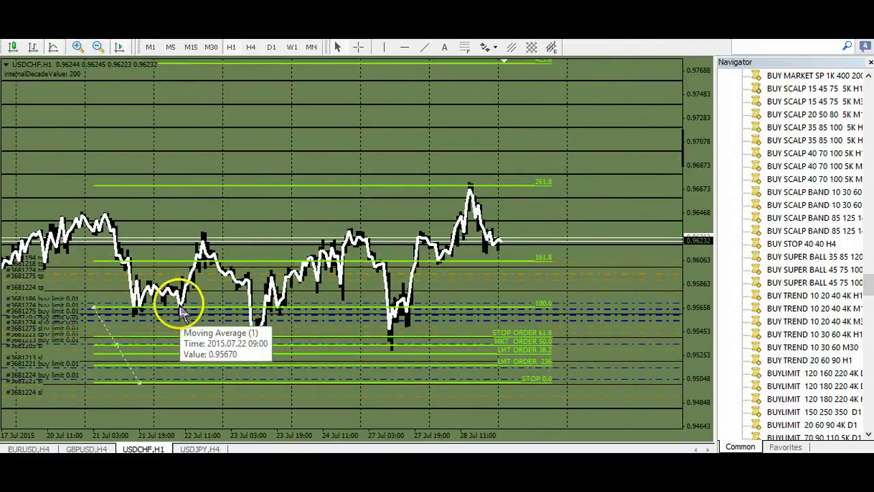